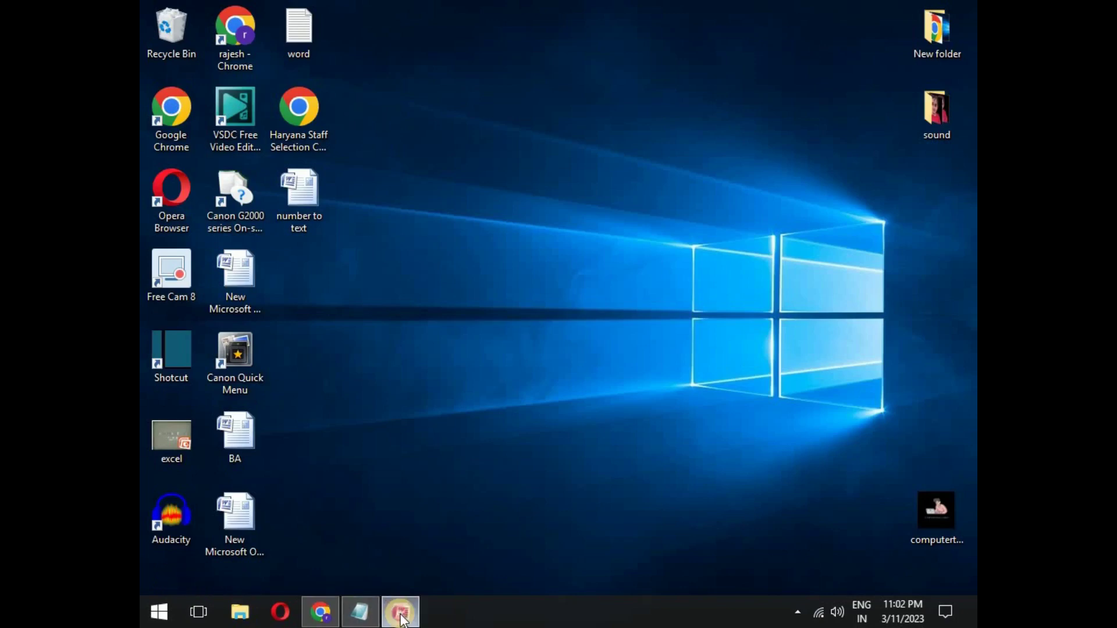
# Bring Word back and enter 'One hundred' in the empty middle cell beside 100.
pyautogui.click(401, 619)
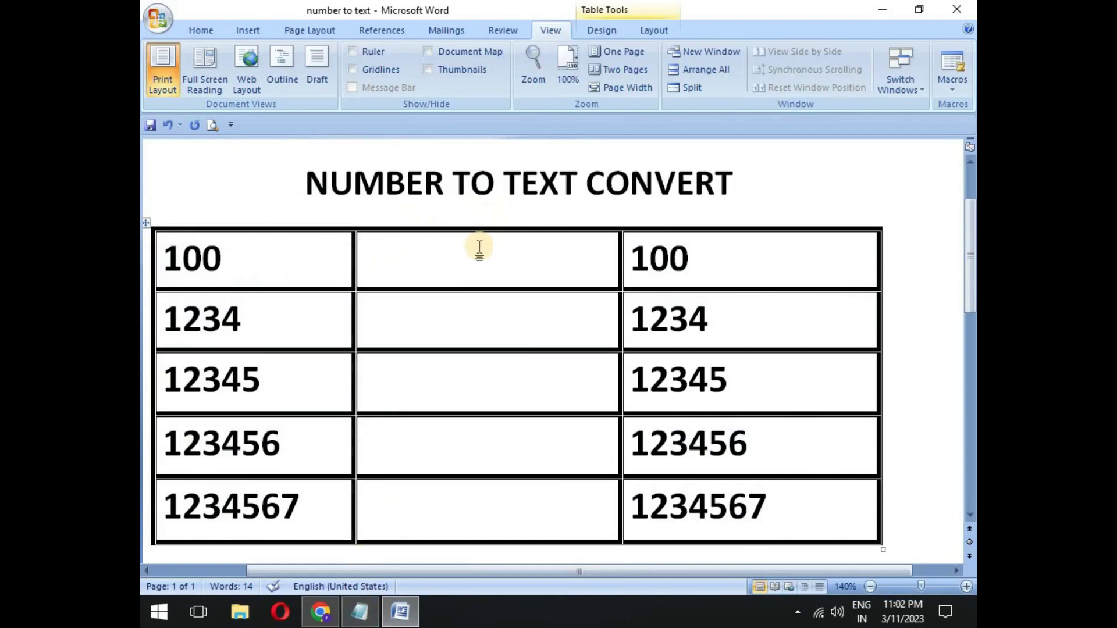
pyautogui.click(397, 266)
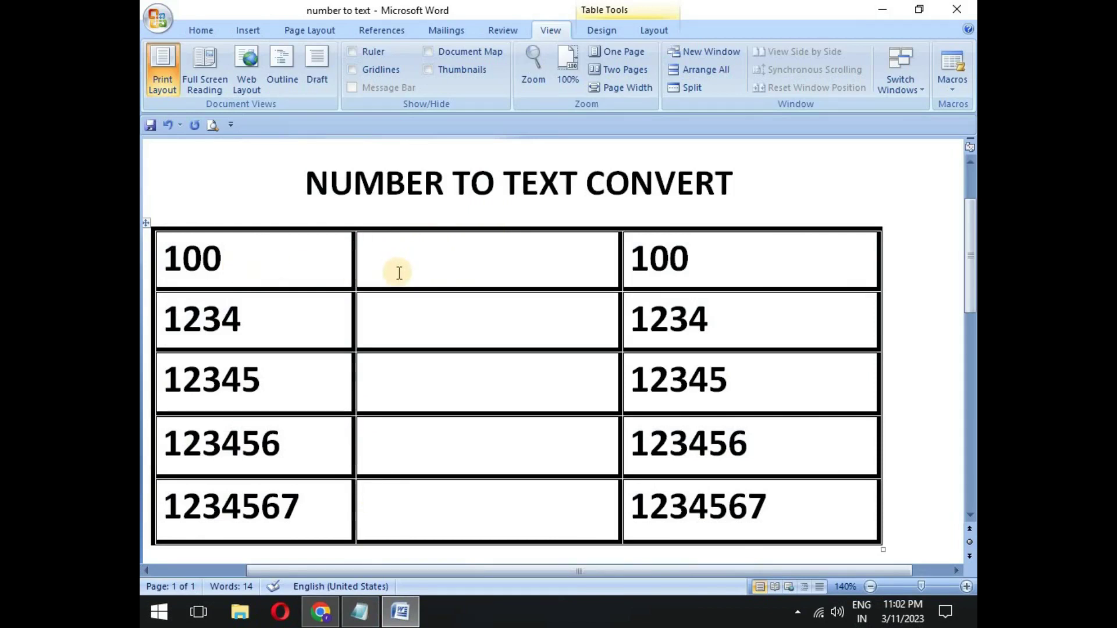
pyautogui.write('one hund')
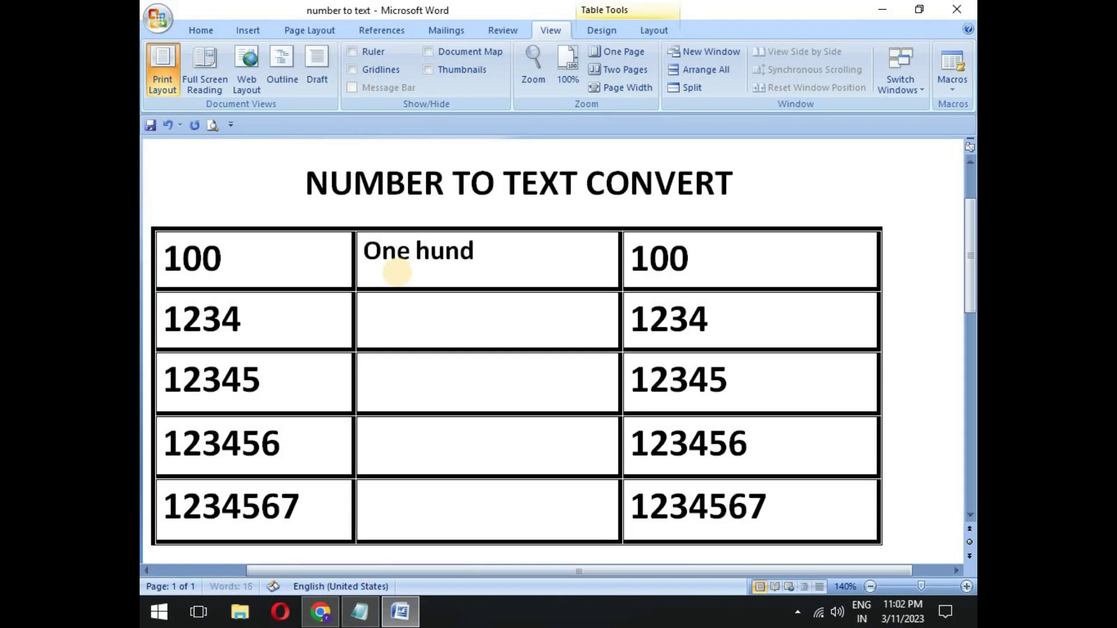
pyautogui.write('e')
pyautogui.press('BackSpace')
pyautogui.write('re')
pyautogui.write('d')
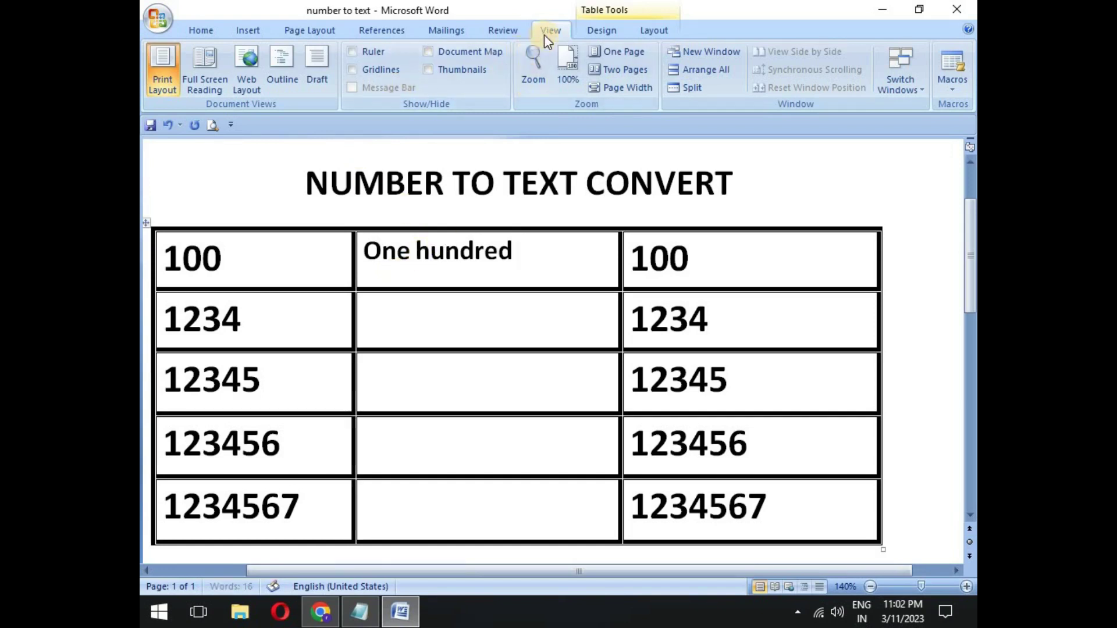
# Open the Macros dialog from View > Macros > View Macros.
pyautogui.scroll(2, 419, 174)
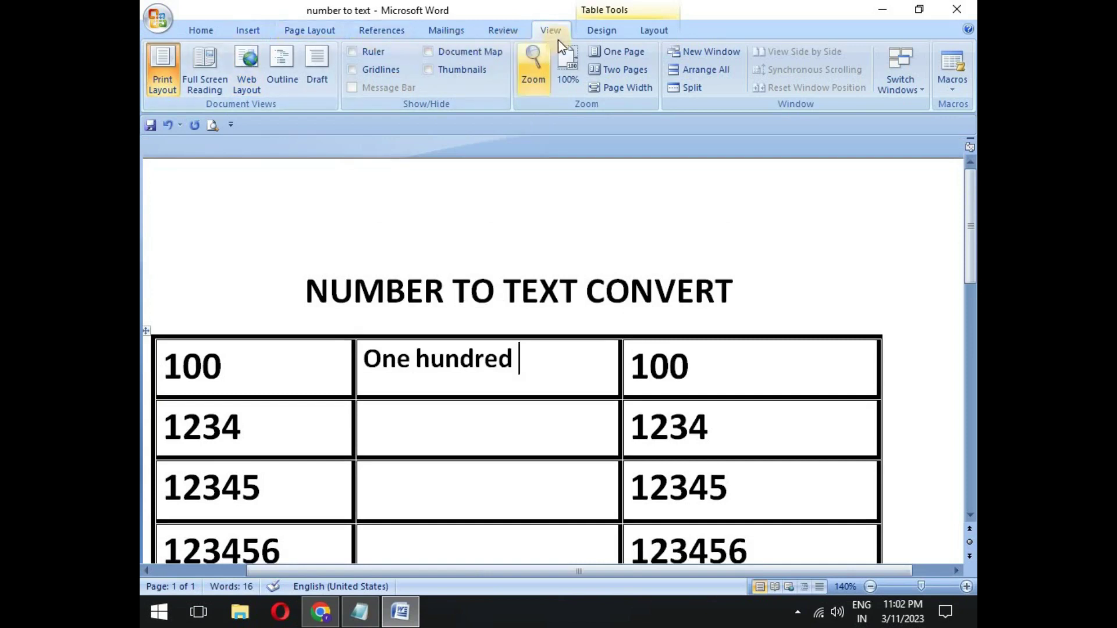
pyautogui.click(955, 88)
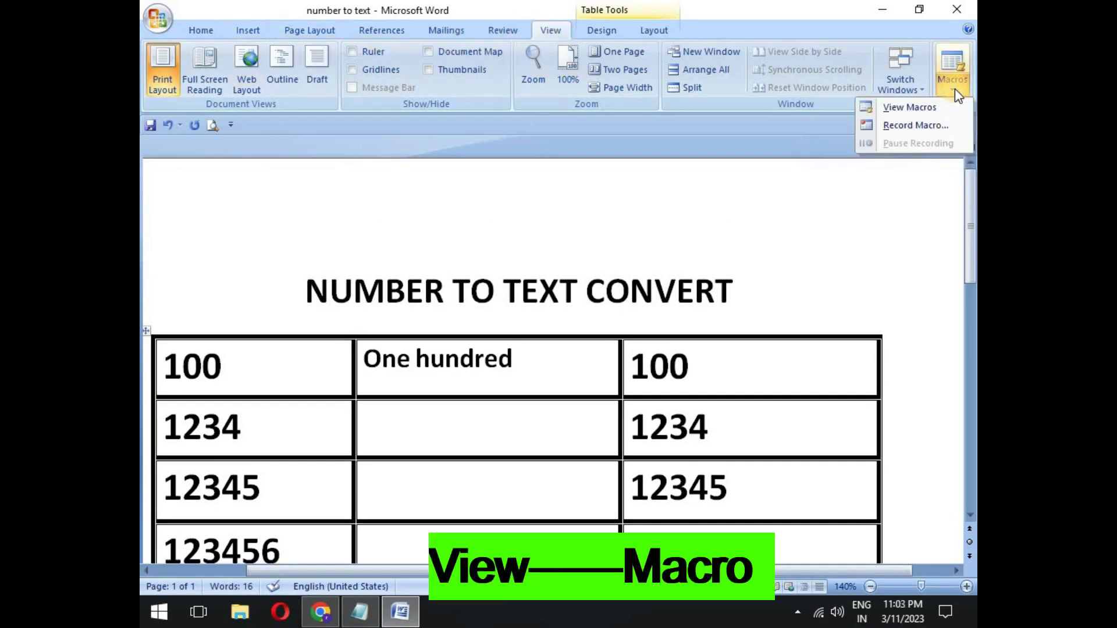
pyautogui.click(908, 108)
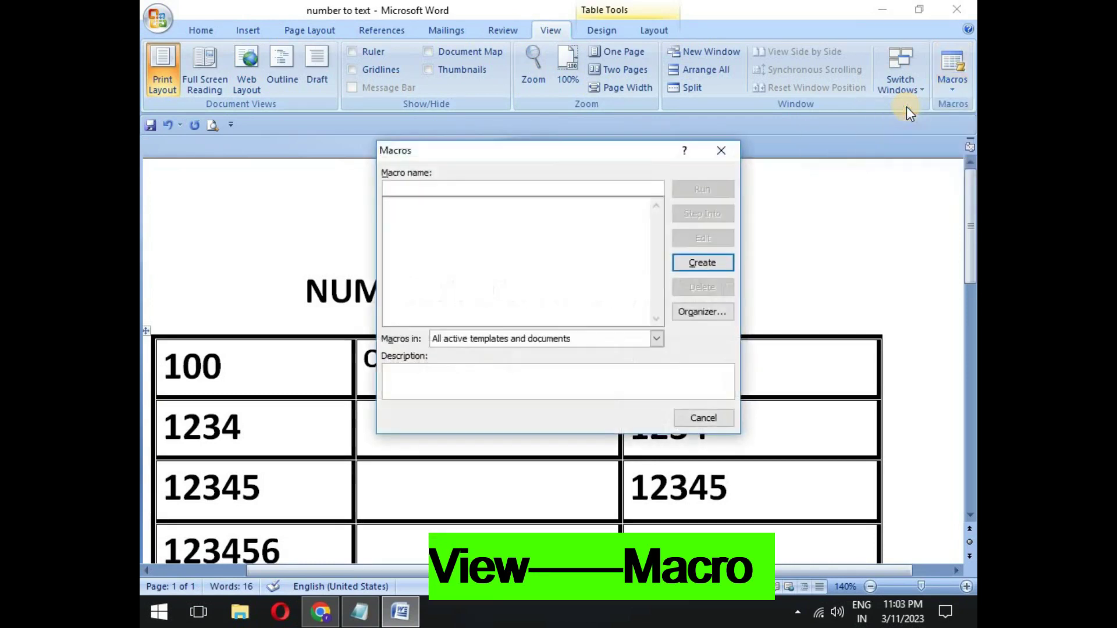
pyautogui.write('ntt')
# Create the ntt macro, paste the number-to-words code from Notepad, and close the editor.
pyautogui.click(686, 263)
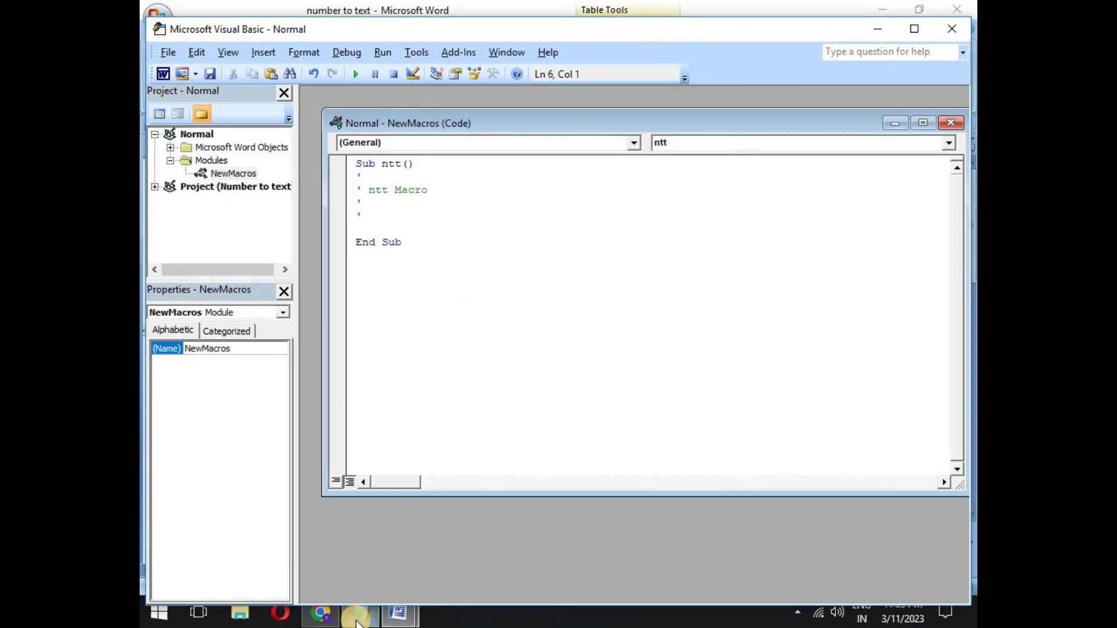
pyautogui.click(358, 620)
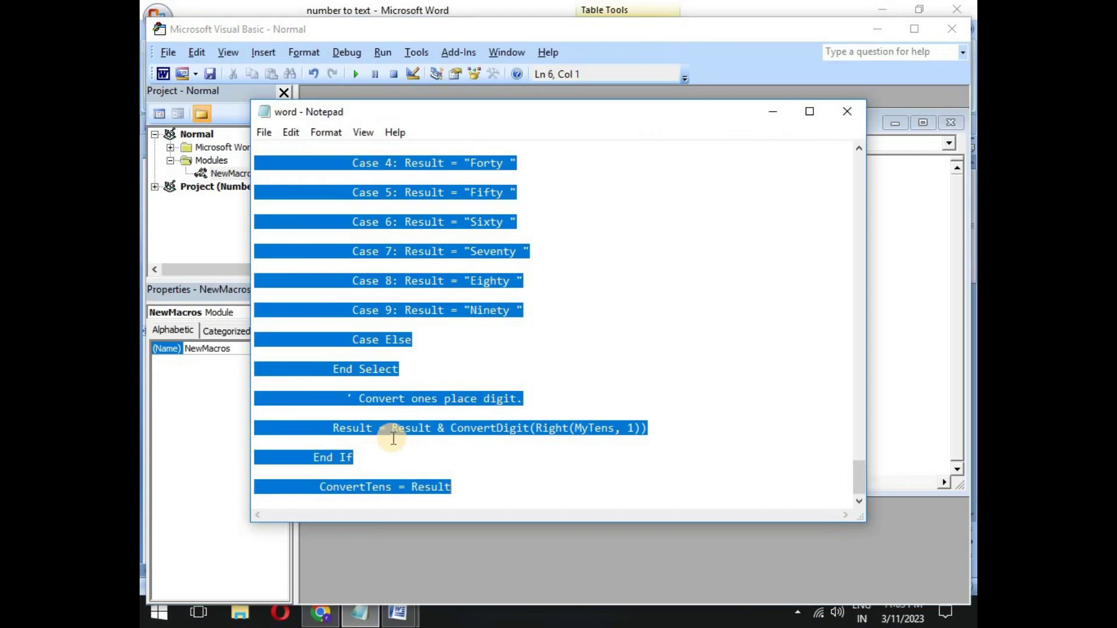
pyautogui.click(774, 112)
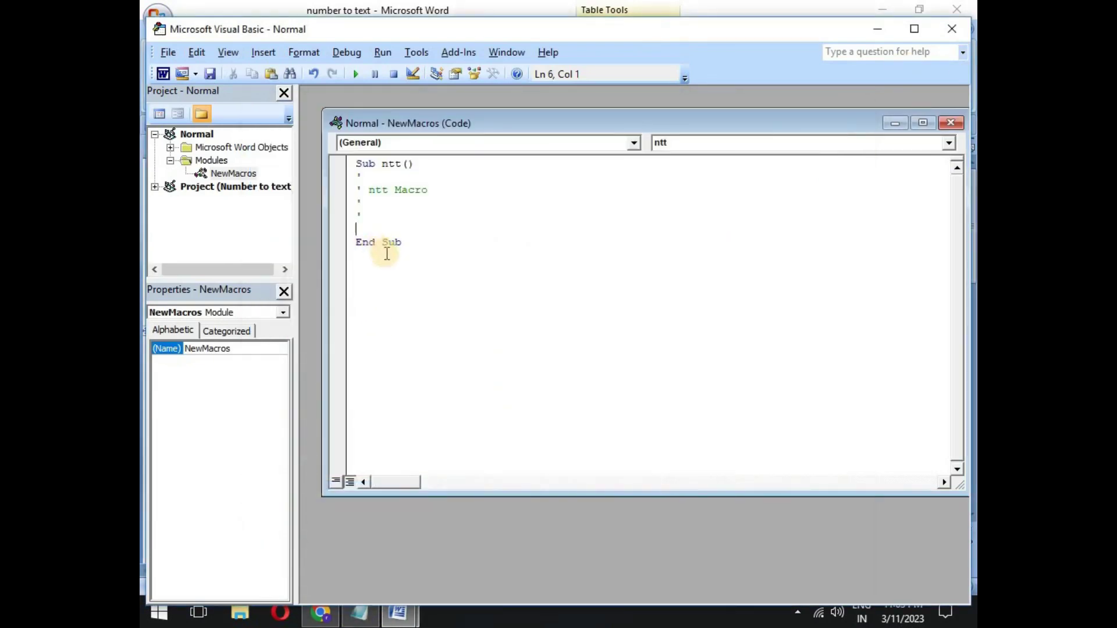
pyautogui.hotkey('ctrl', 'v')
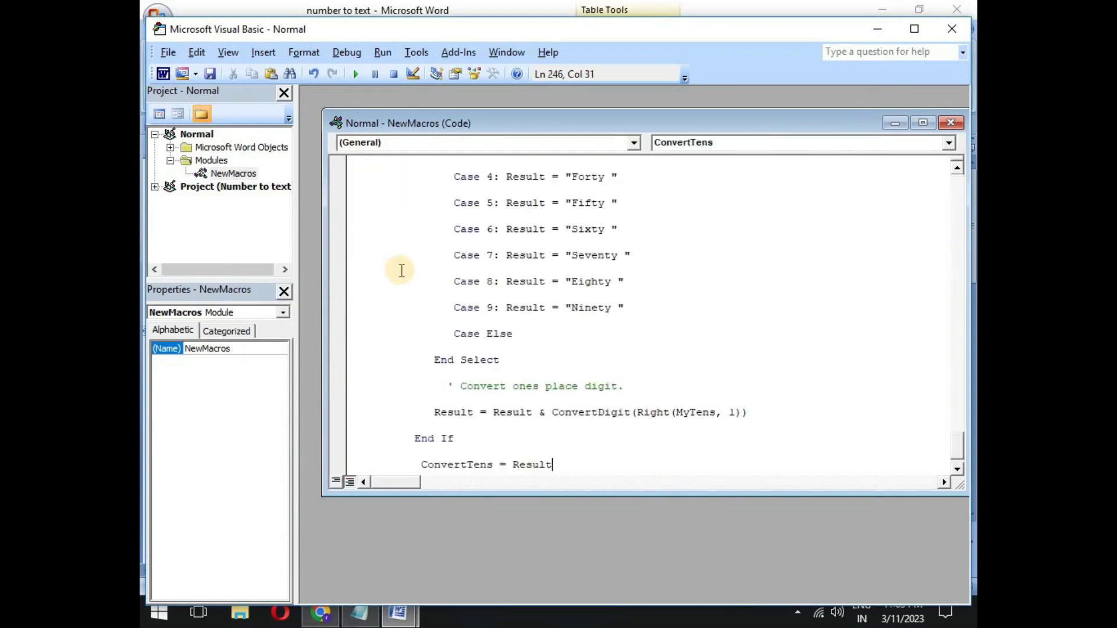
pyautogui.click(950, 123)
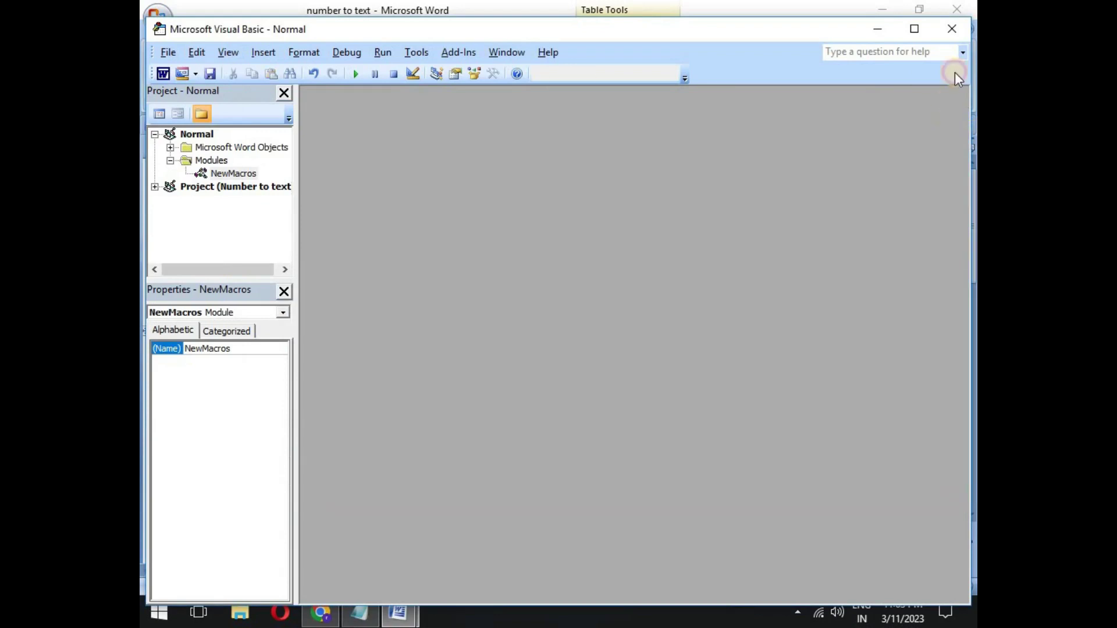
pyautogui.click(952, 32)
# Select the 100 in the third column's first row.
pyautogui.scroll(-3, 546, 352)
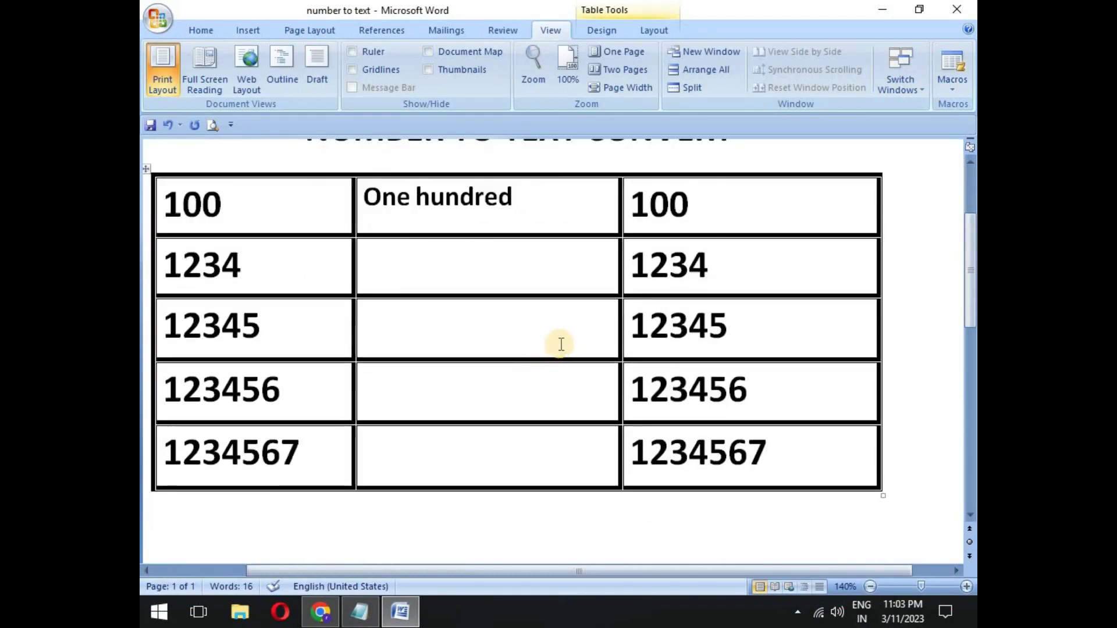
pyautogui.scroll(2, 456, 352)
pyautogui.scroll(-2, 459, 353)
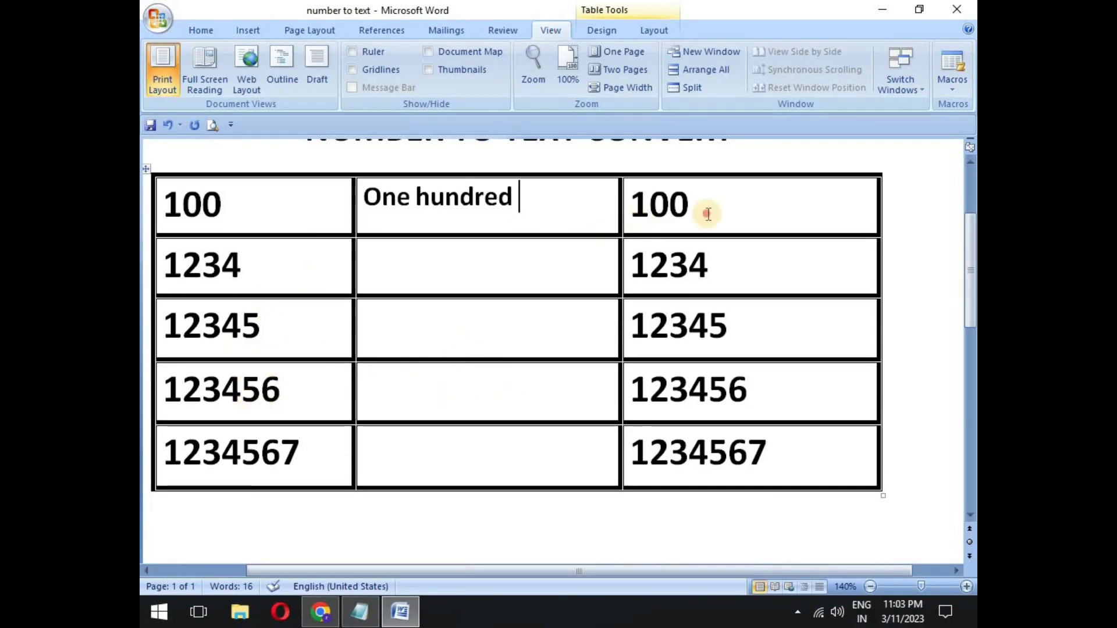
pyautogui.moveTo(708, 214); pyautogui.dragTo(624, 212)
pyautogui.scroll(1, 654, 242)
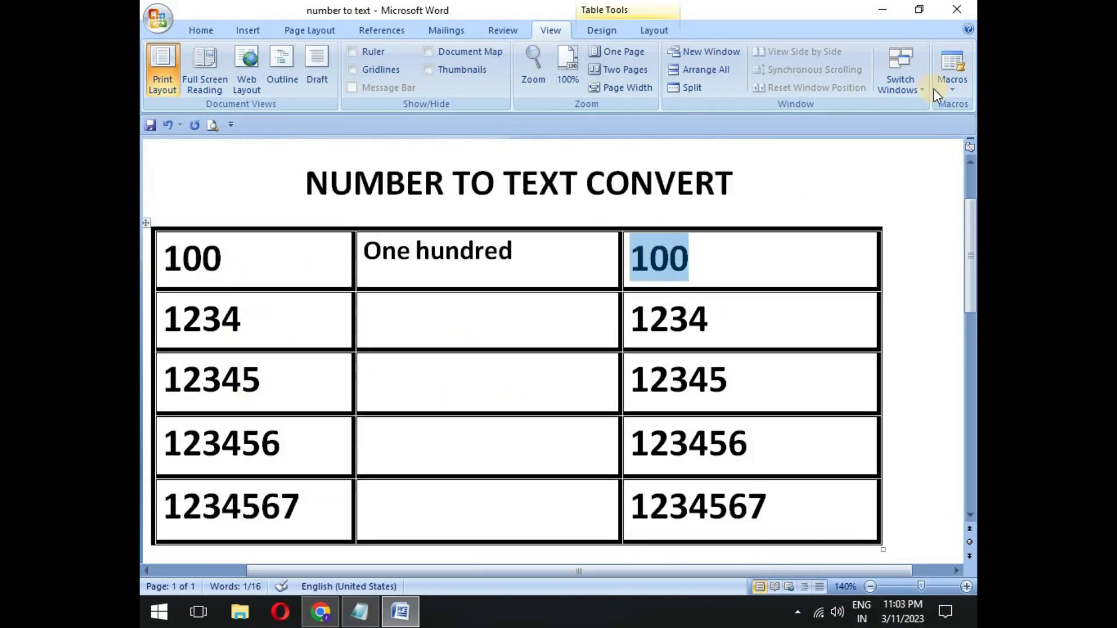
# Run the ntt macro on the selection, turning 100 into 'One Hundred Rupees'.
pyautogui.click(949, 82)
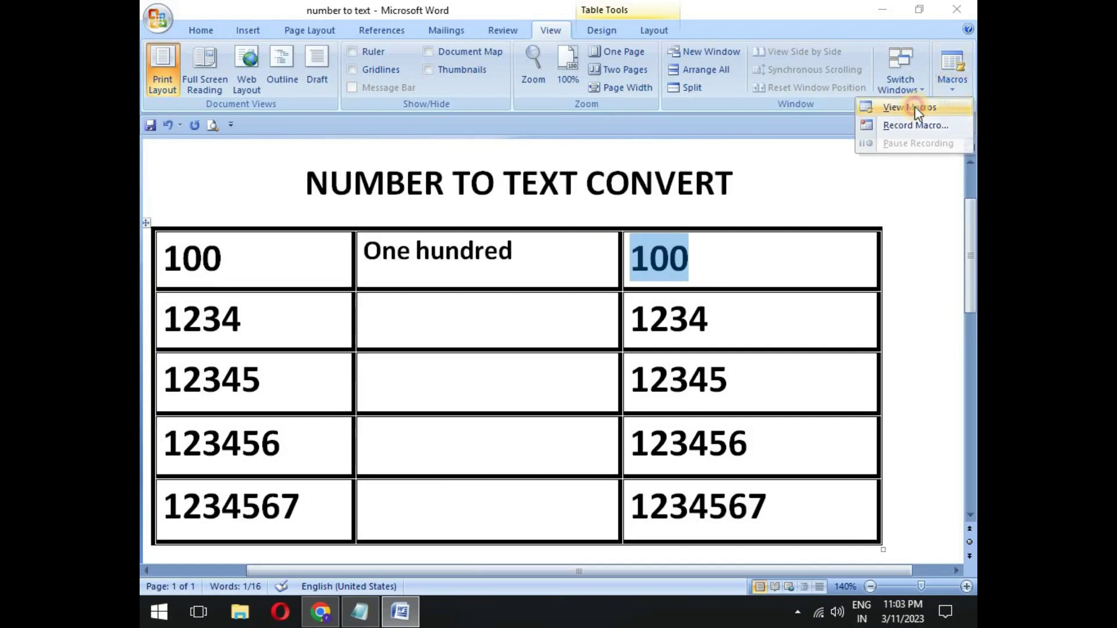
pyautogui.click(915, 106)
pyautogui.click(704, 188)
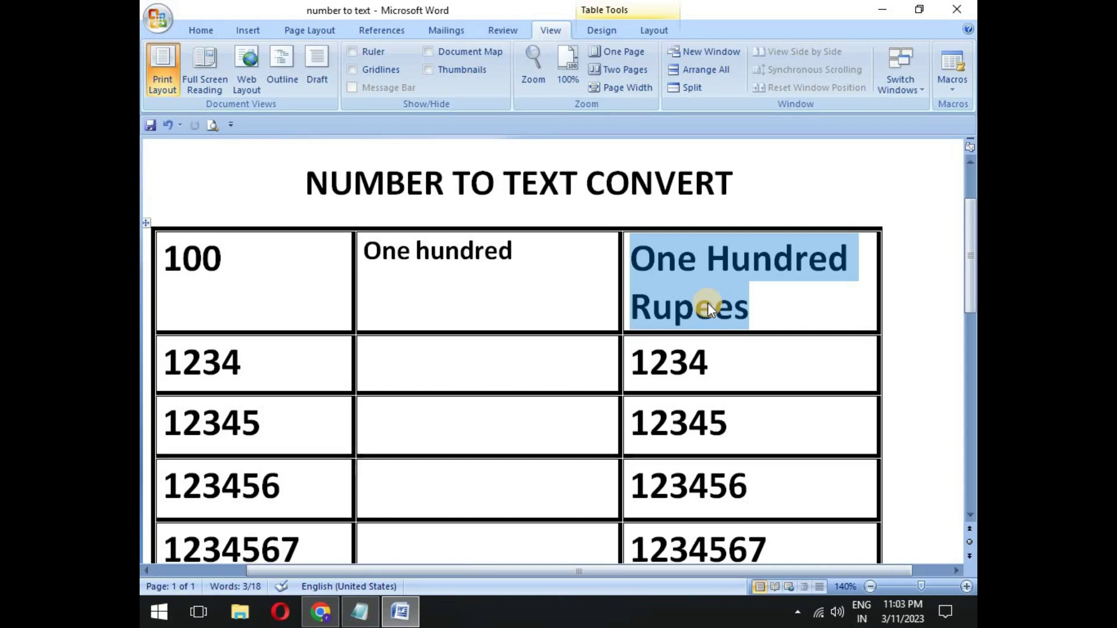
pyautogui.scroll(-2, 708, 303)
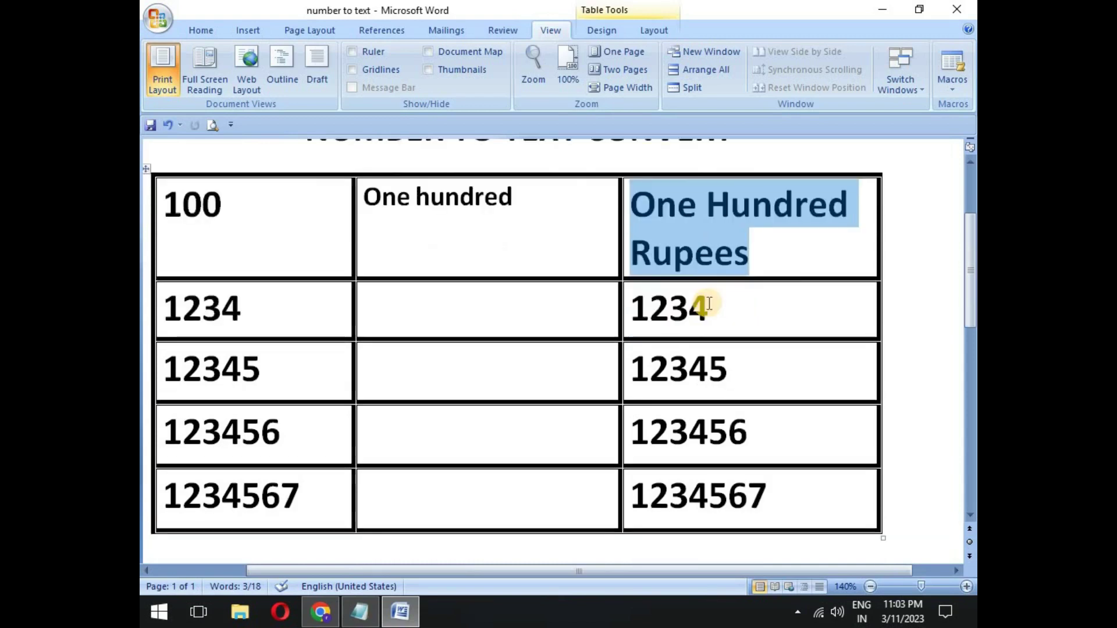
pyautogui.scroll(-2, 709, 304)
pyautogui.scroll(2, 756, 273)
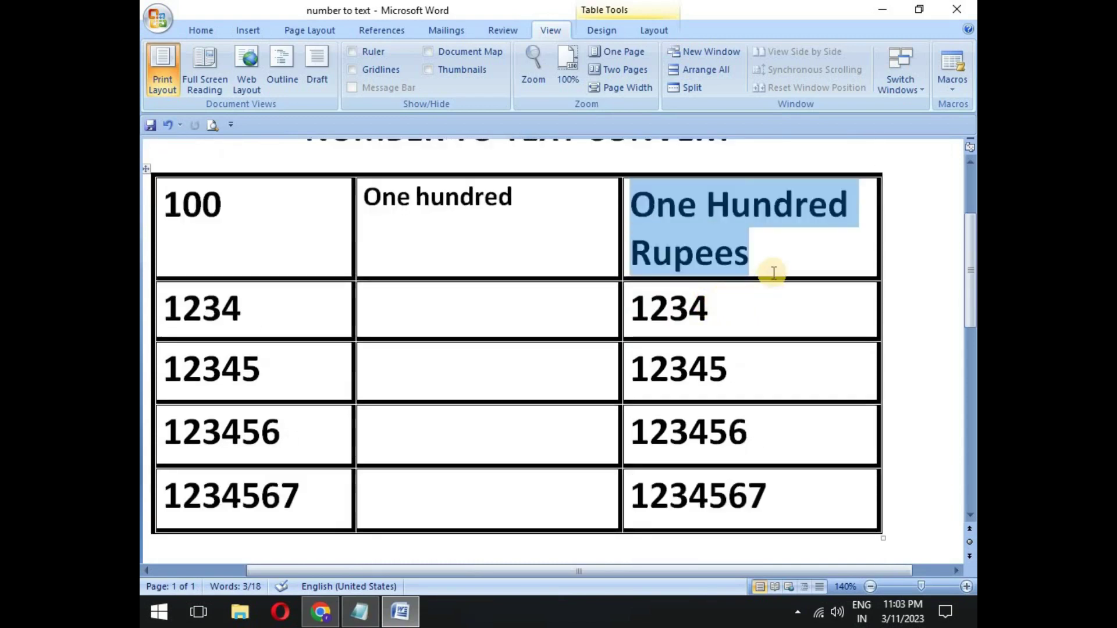
pyautogui.click(777, 269)
pyautogui.scroll(4, 737, 291)
pyautogui.scroll(-2, 736, 292)
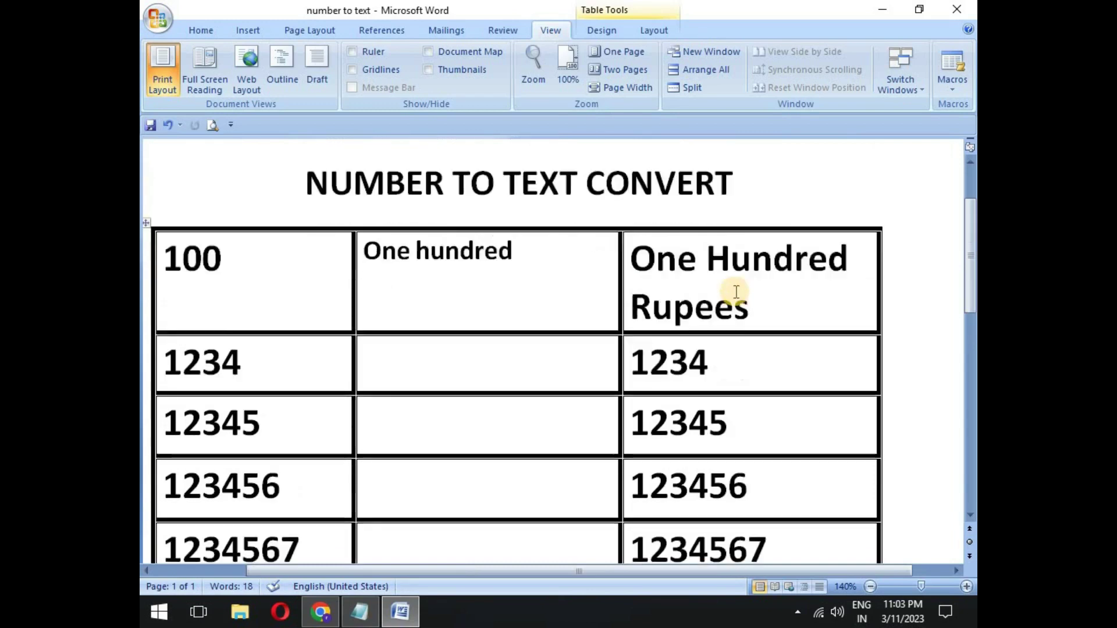
pyautogui.scroll(-2, 736, 292)
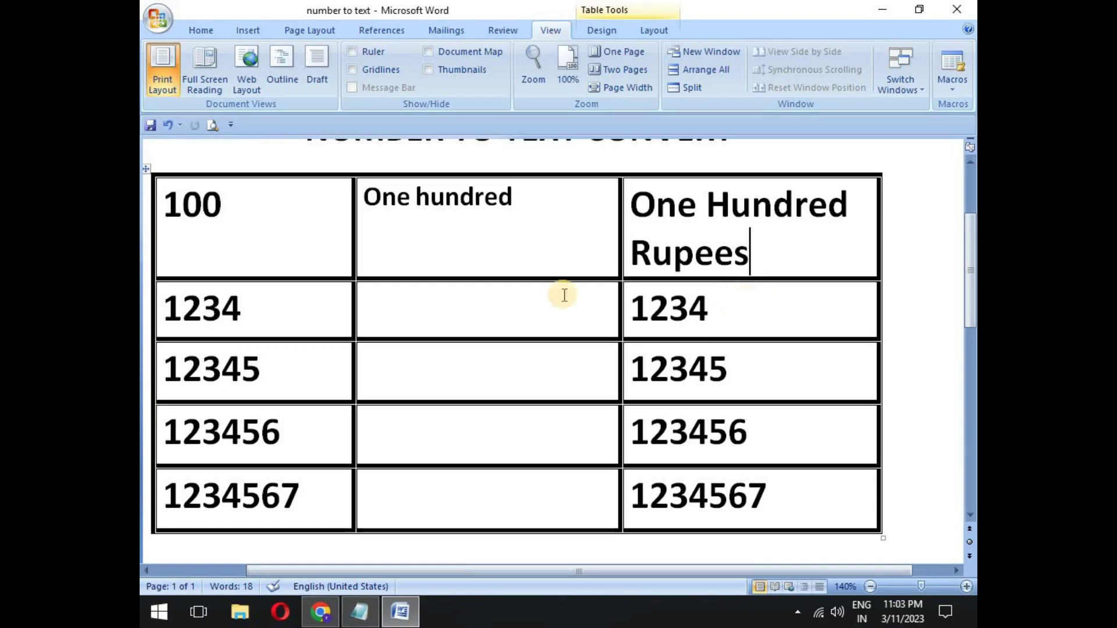
# Open the keyboard shortcut customization from Word Options.
pyautogui.click(157, 19)
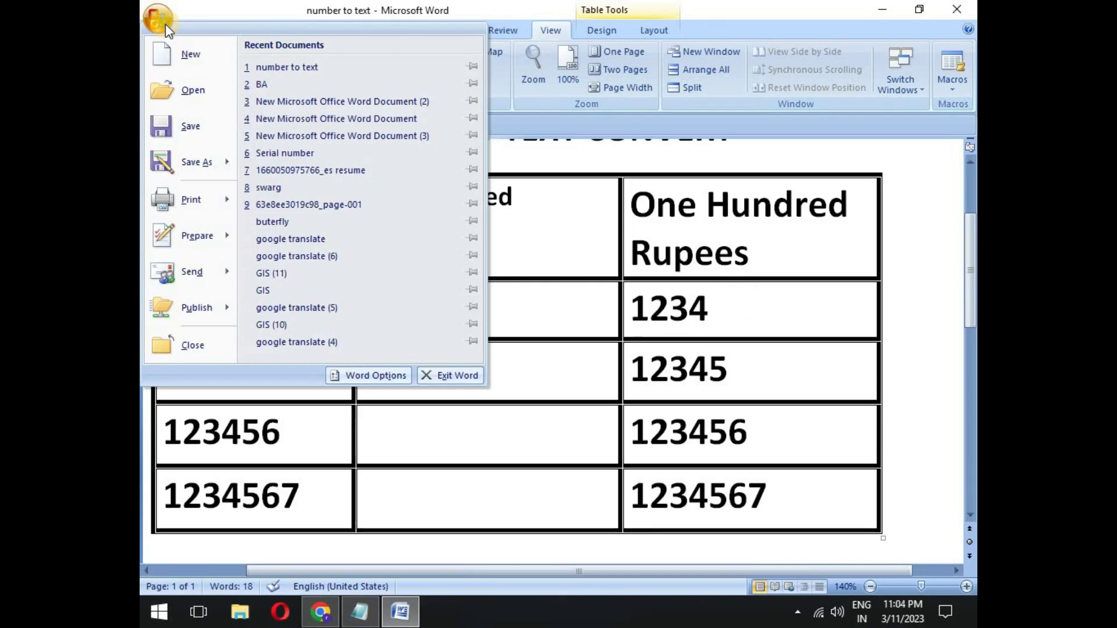
pyautogui.click(368, 376)
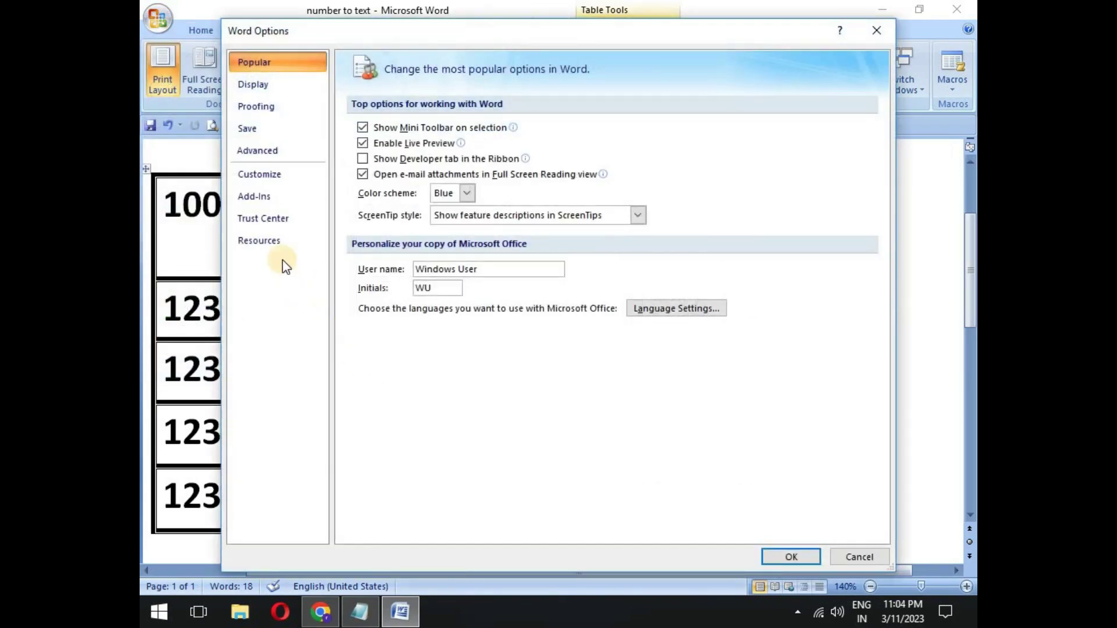
pyautogui.click(268, 183)
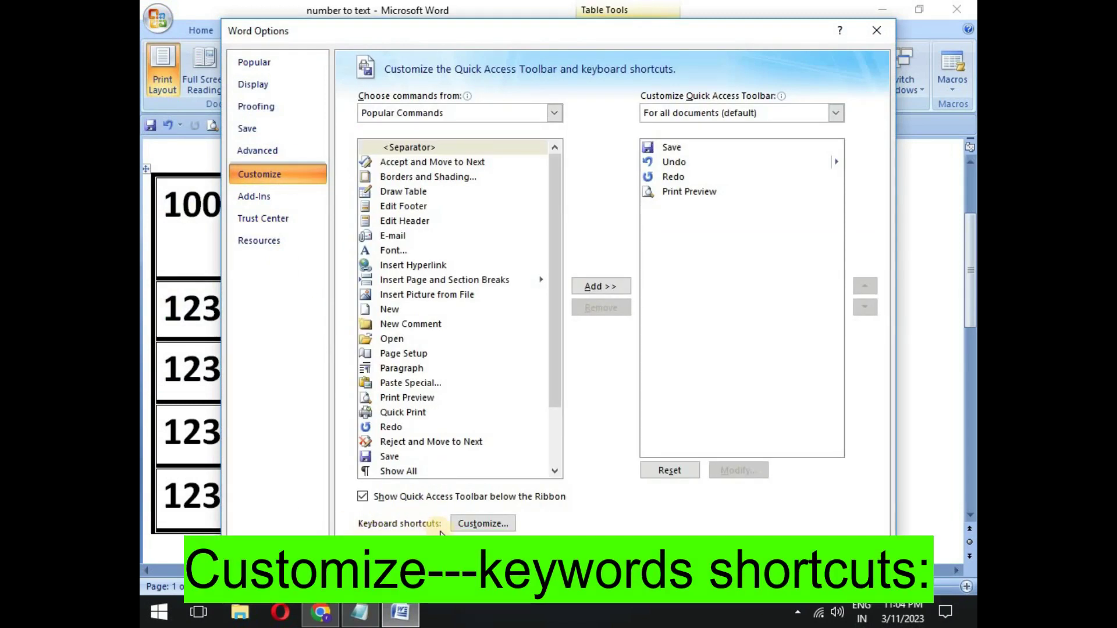
pyautogui.click(474, 525)
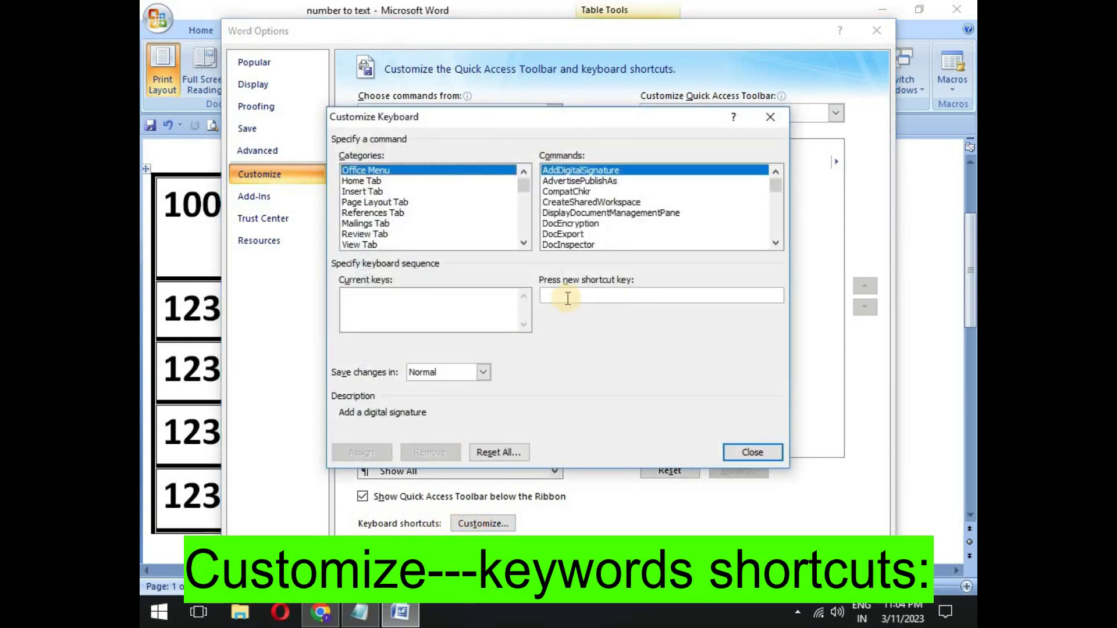
# Assign Alt+C to the ntt macro under the Macros category and close the options.
pyautogui.click(372, 181)
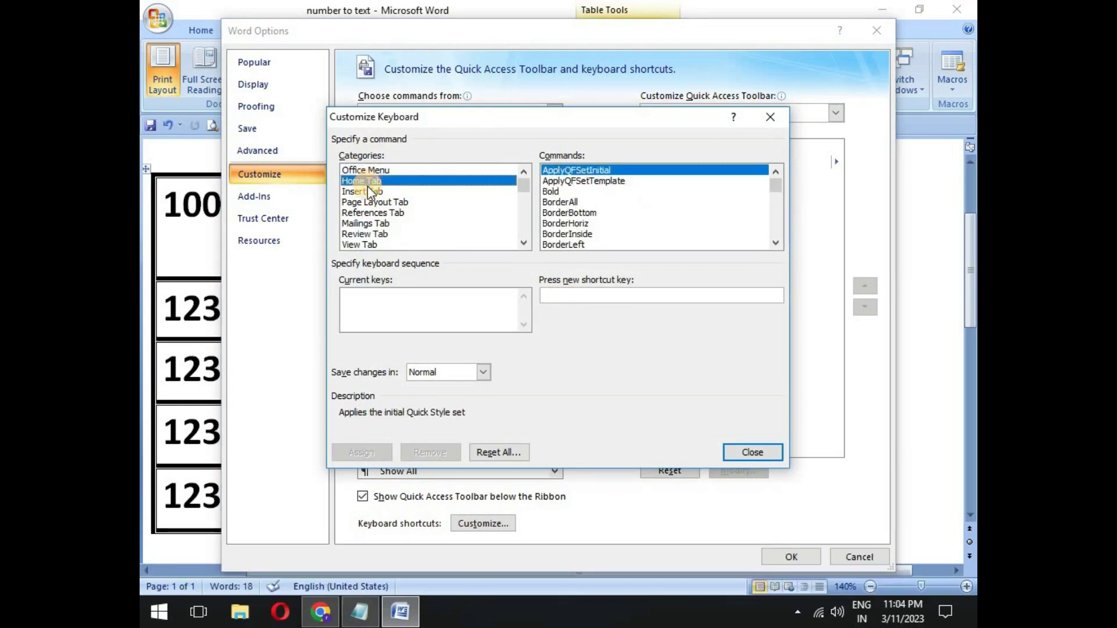
pyautogui.press('m')
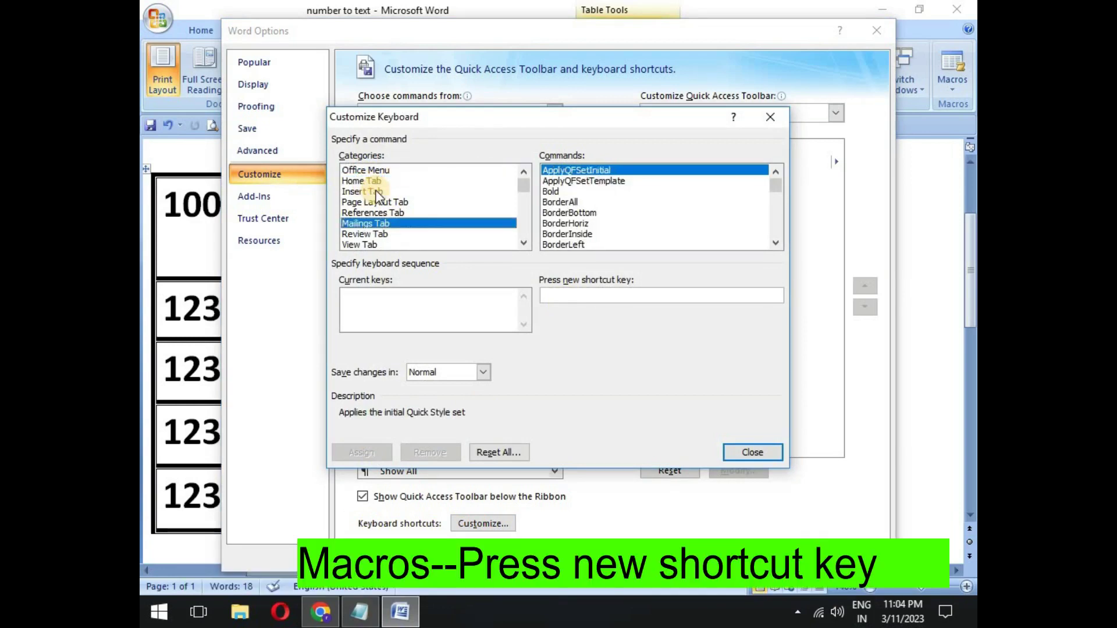
pyautogui.press('m')
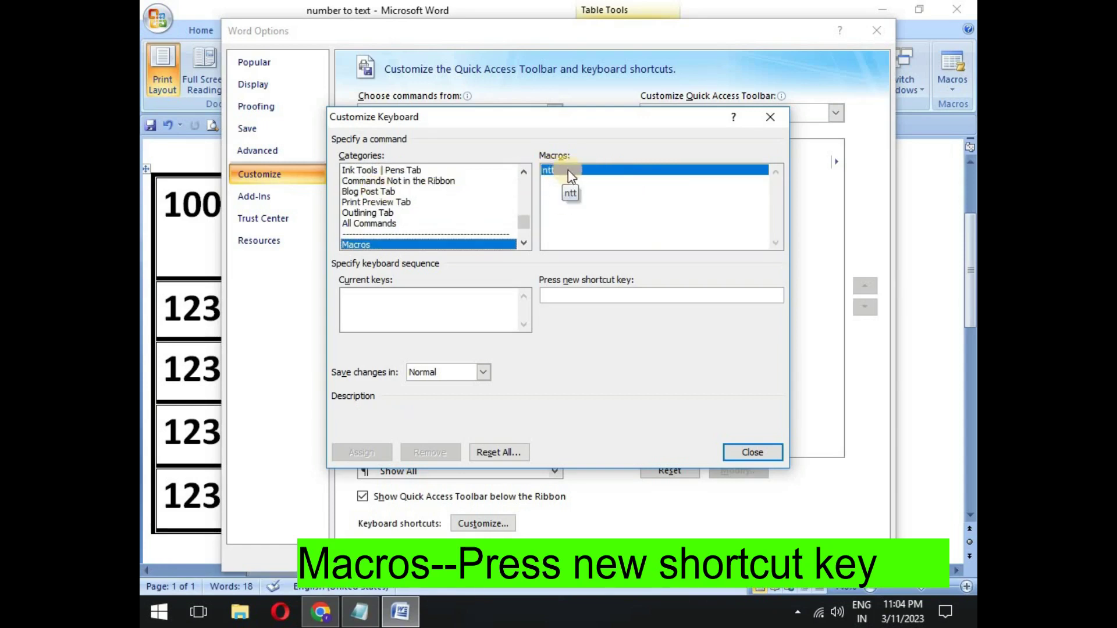
pyautogui.click(573, 294)
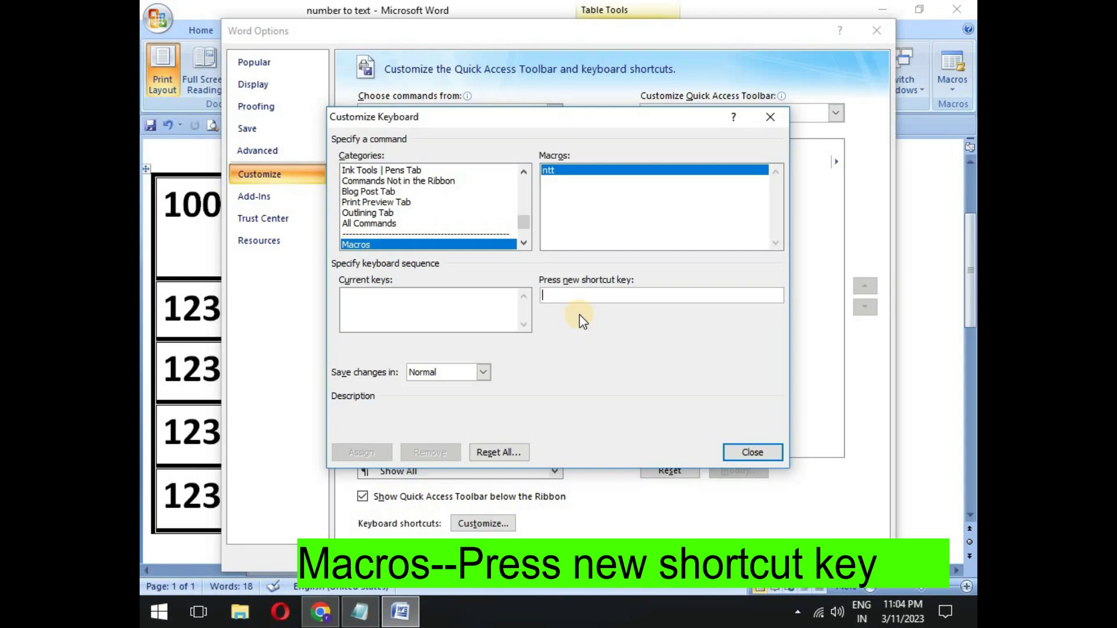
pyautogui.hotkey('alt', 'c')
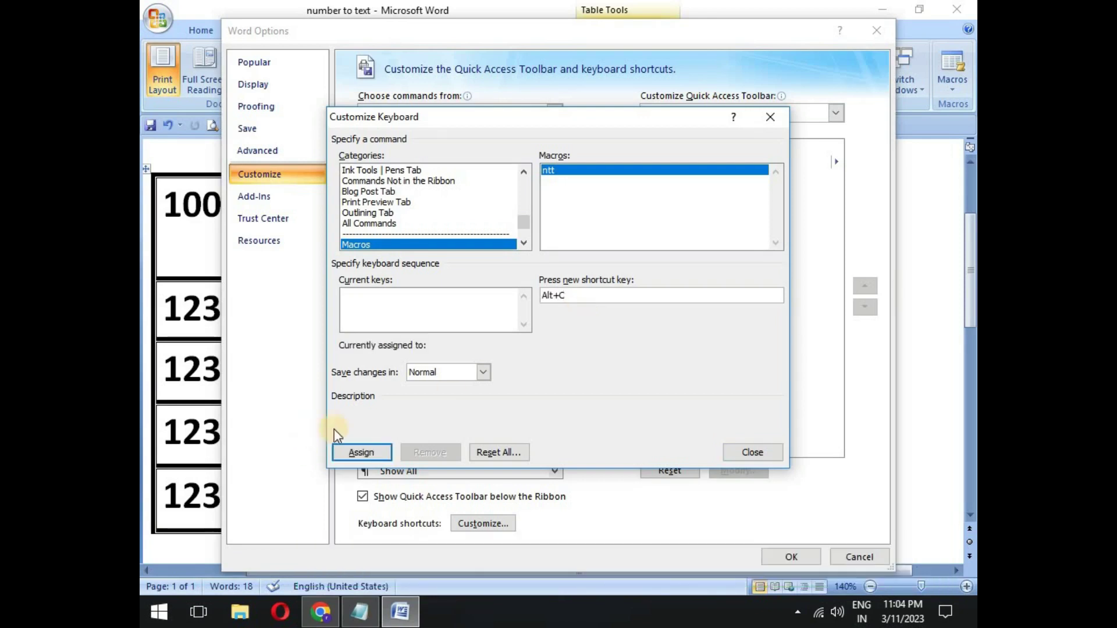
pyautogui.click(362, 453)
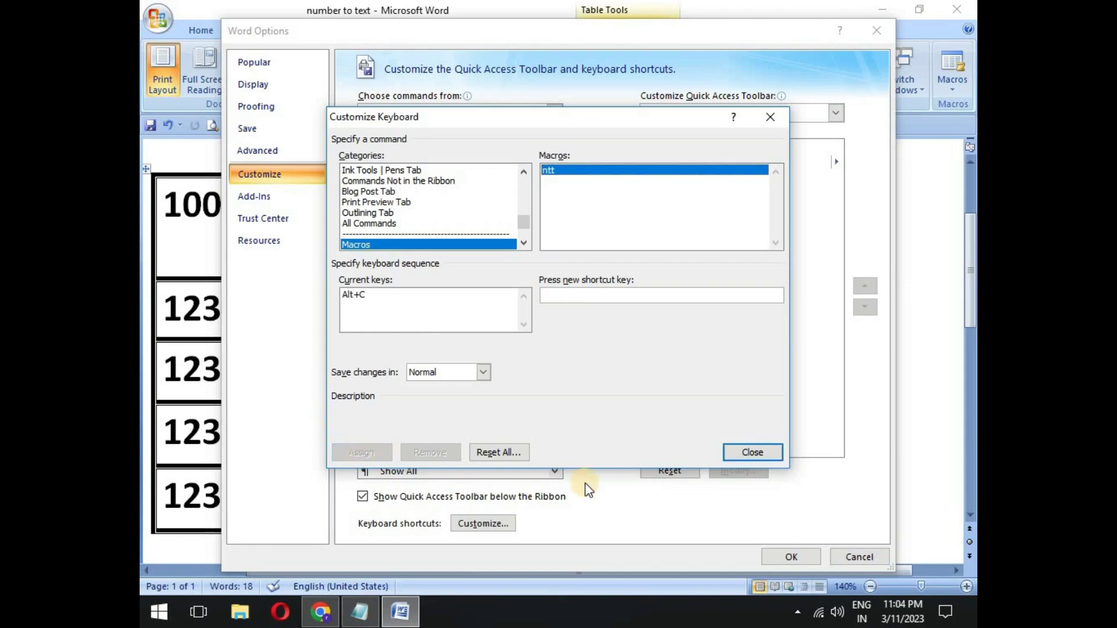
pyautogui.click(751, 454)
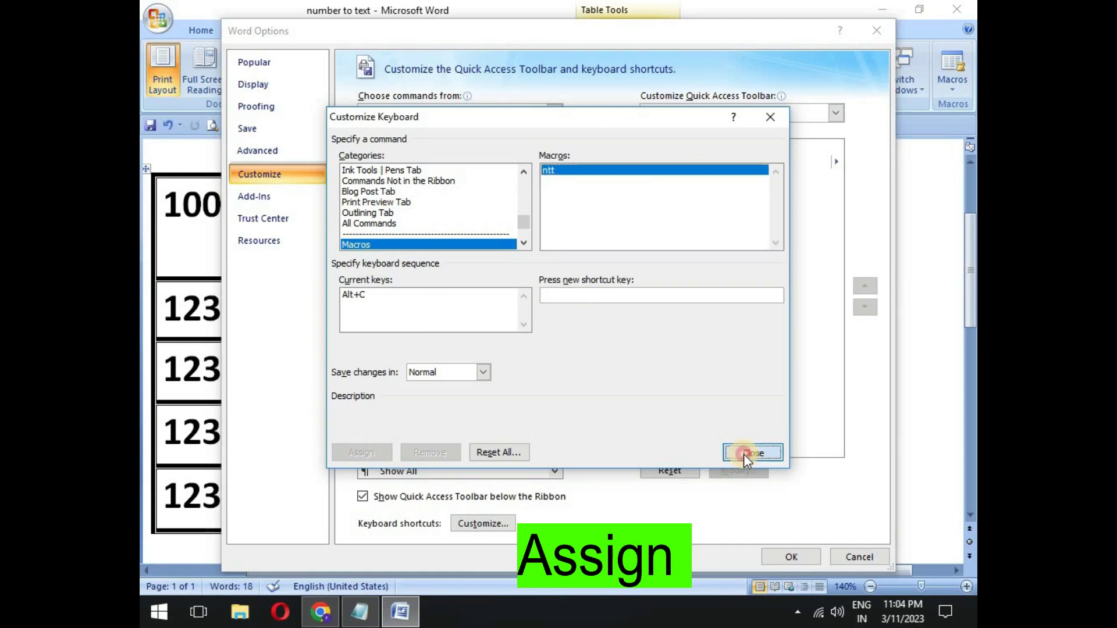
pyautogui.click(785, 558)
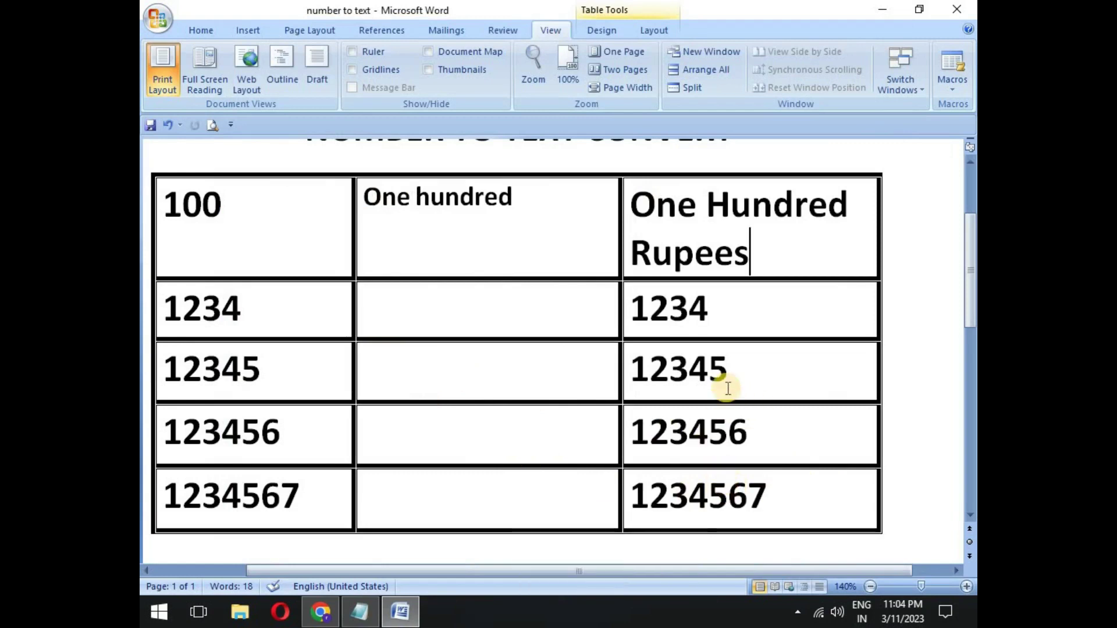
# Convert 1234567 in the right column into rupees in words with the macro.
pyautogui.moveTo(768, 495); pyautogui.dragTo(634, 498)
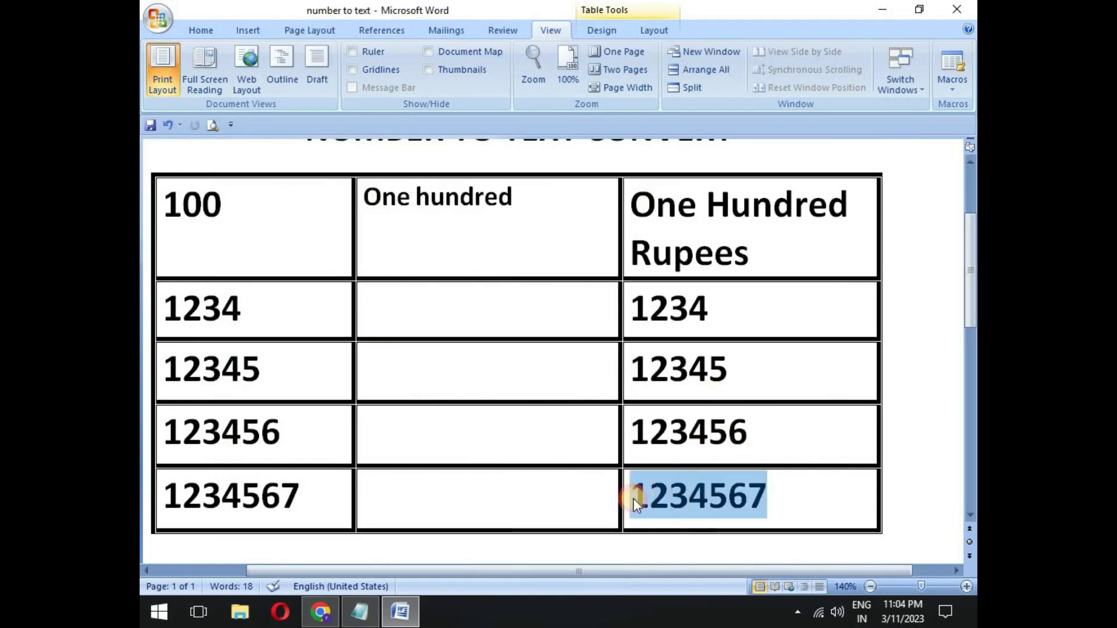
pyautogui.hotkey('alt', 'n')
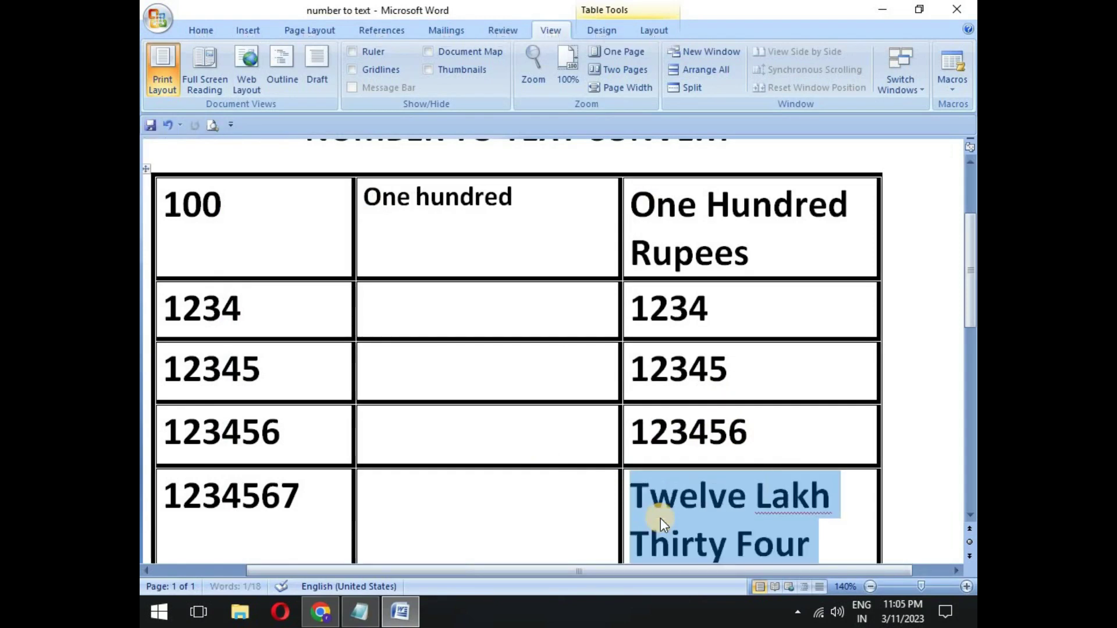
pyautogui.scroll(-3, 670, 487)
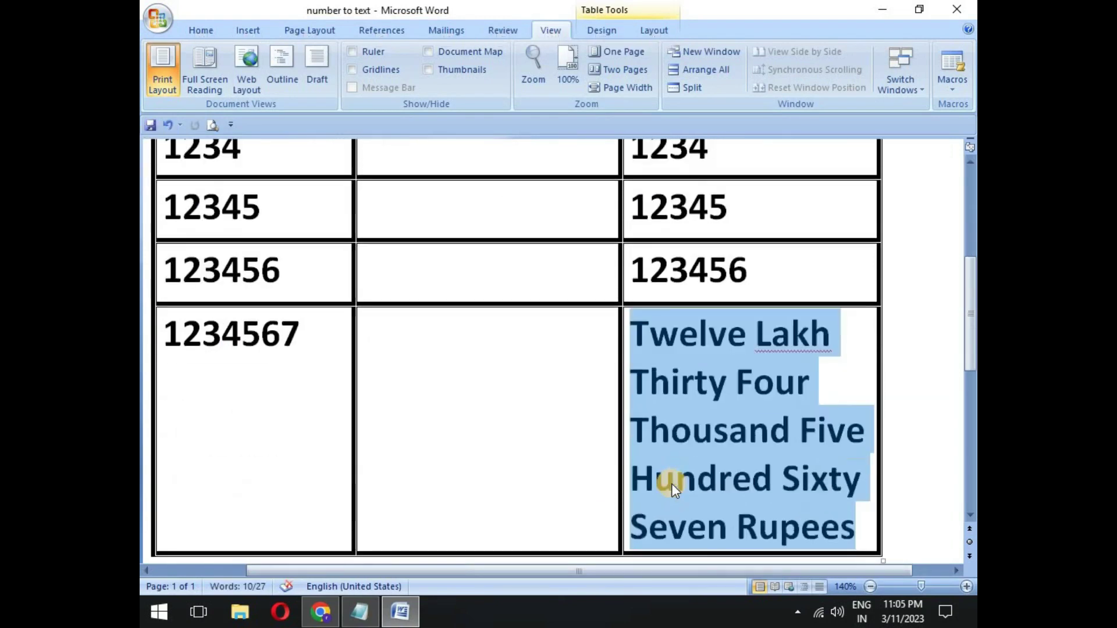
pyautogui.scroll(2, 671, 484)
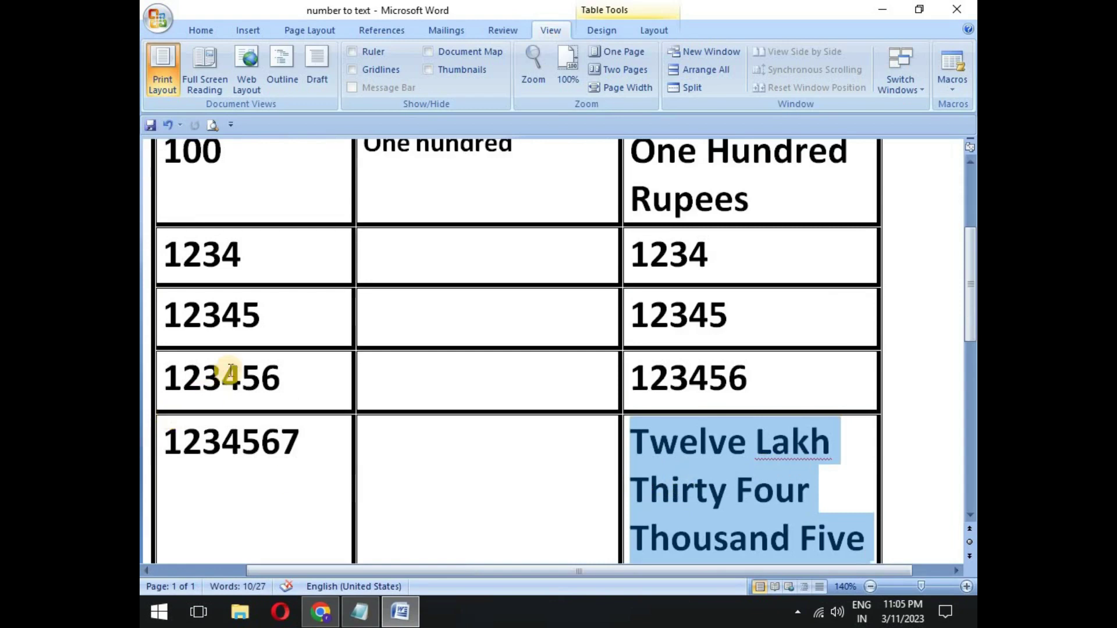
# Convert the left column's 123456 into words with the macro, then select the right column's 123456.
pyautogui.moveTo(274, 377); pyautogui.dragTo(150, 372)
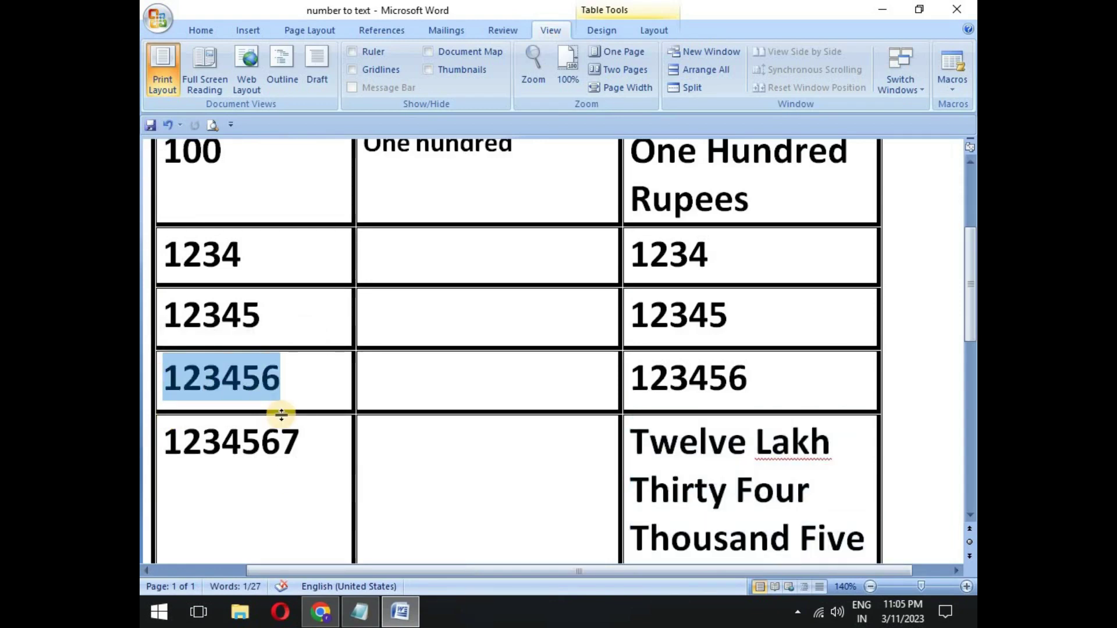
pyautogui.press('alt')
pyautogui.press('4')
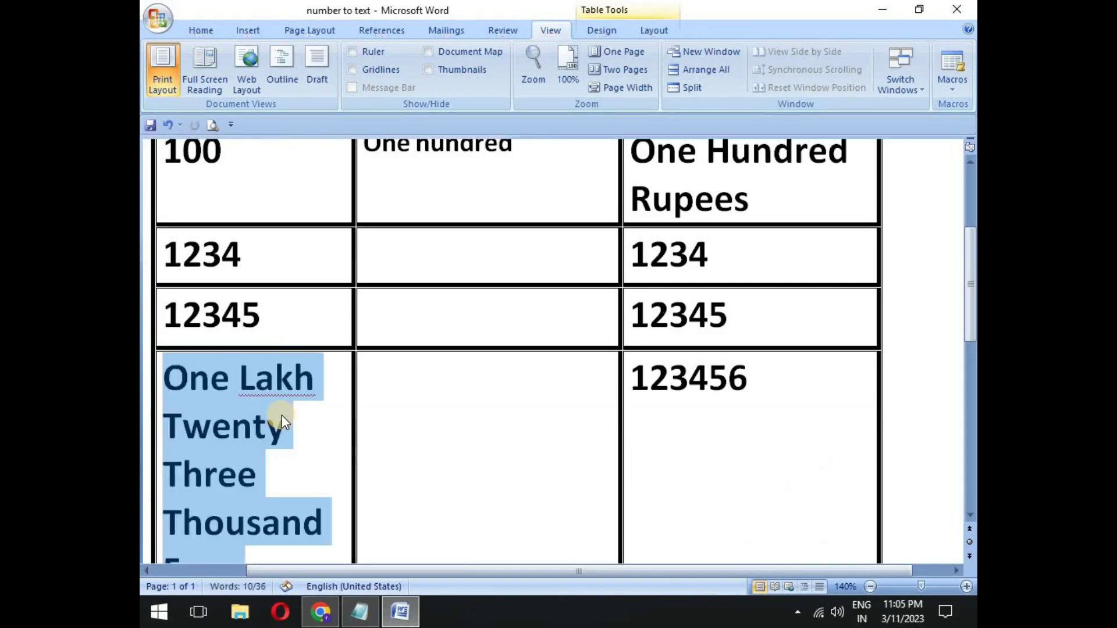
pyautogui.scroll(-3, 281, 415)
pyautogui.scroll(-3, 281, 414)
pyautogui.scroll(3, 281, 414)
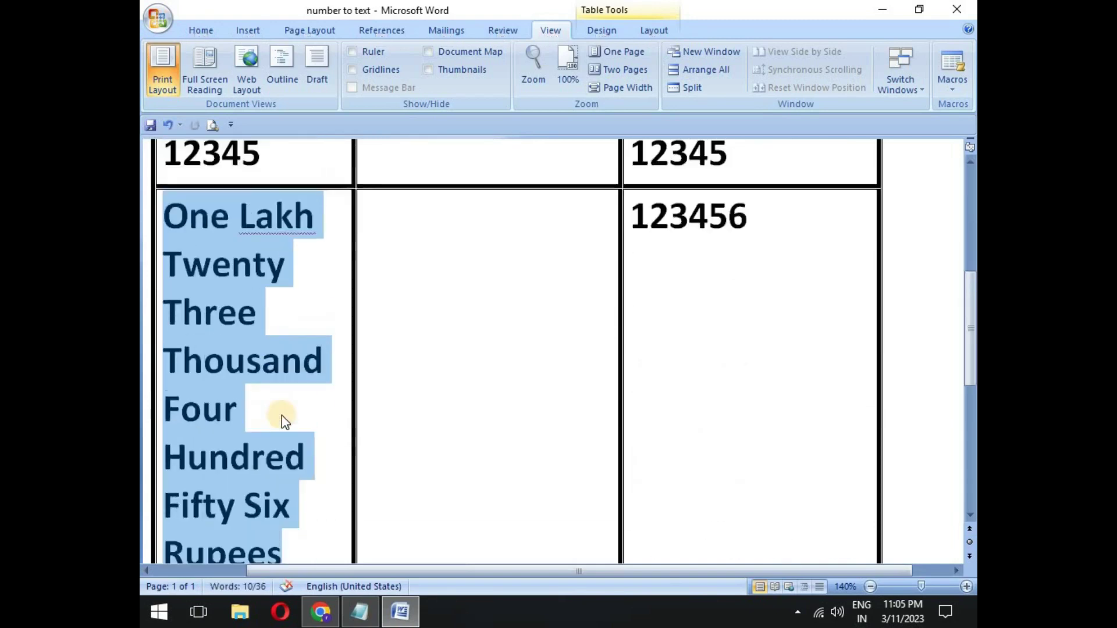
pyautogui.scroll(3, 281, 414)
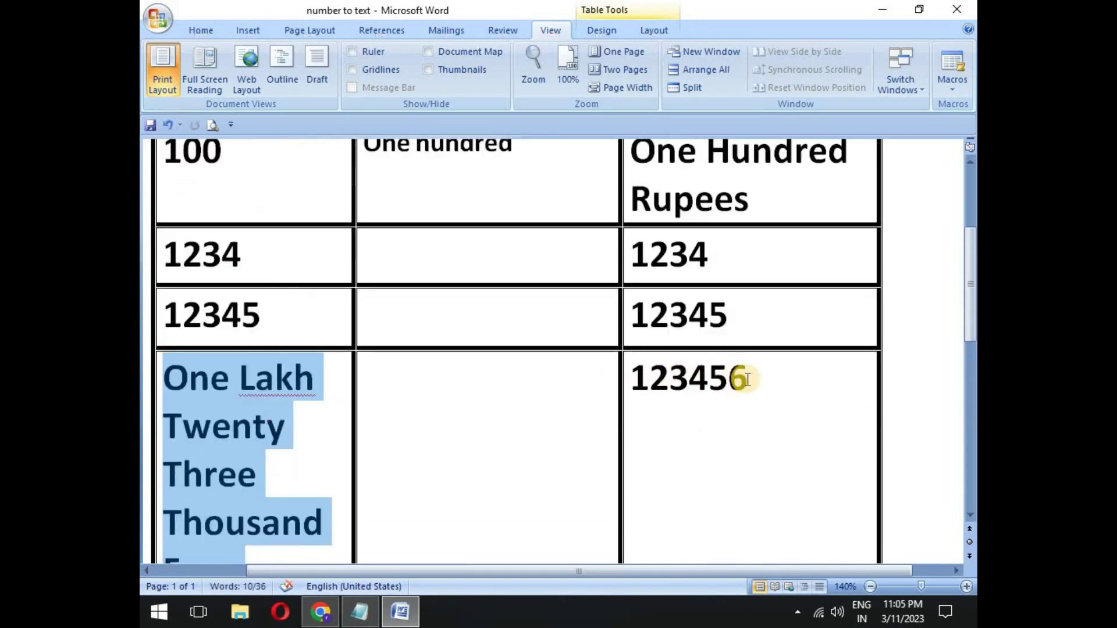
pyautogui.moveTo(748, 378); pyautogui.dragTo(629, 381)
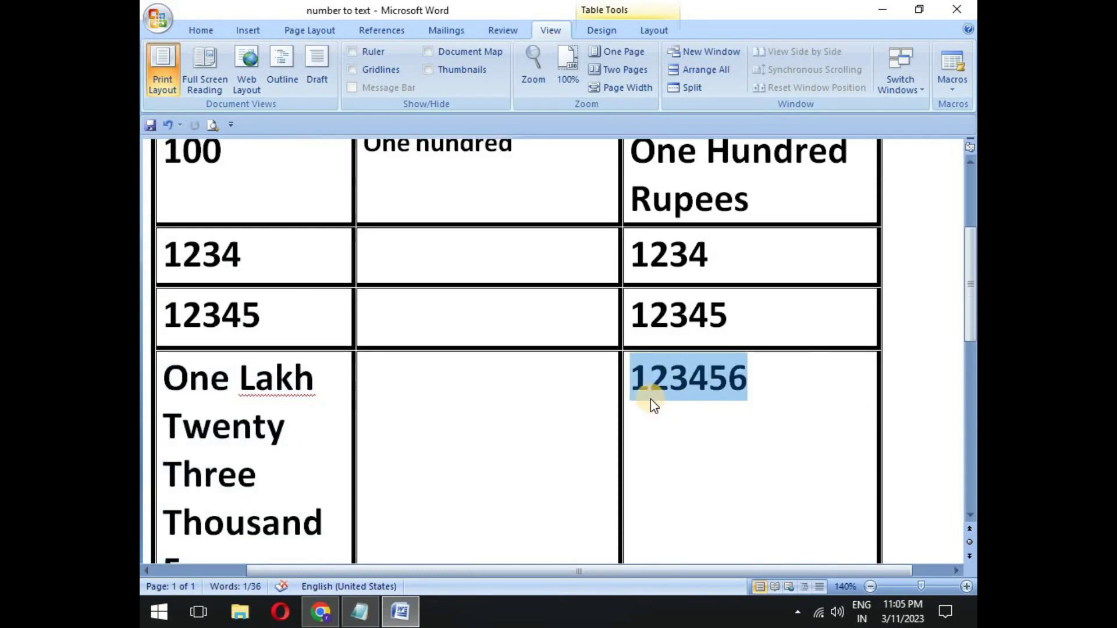
# Run the macro on the right column's 123456, making it 'One Lakh Twenty Three Thousand Four Hundred Fifty Six'.
pyautogui.press('alt')
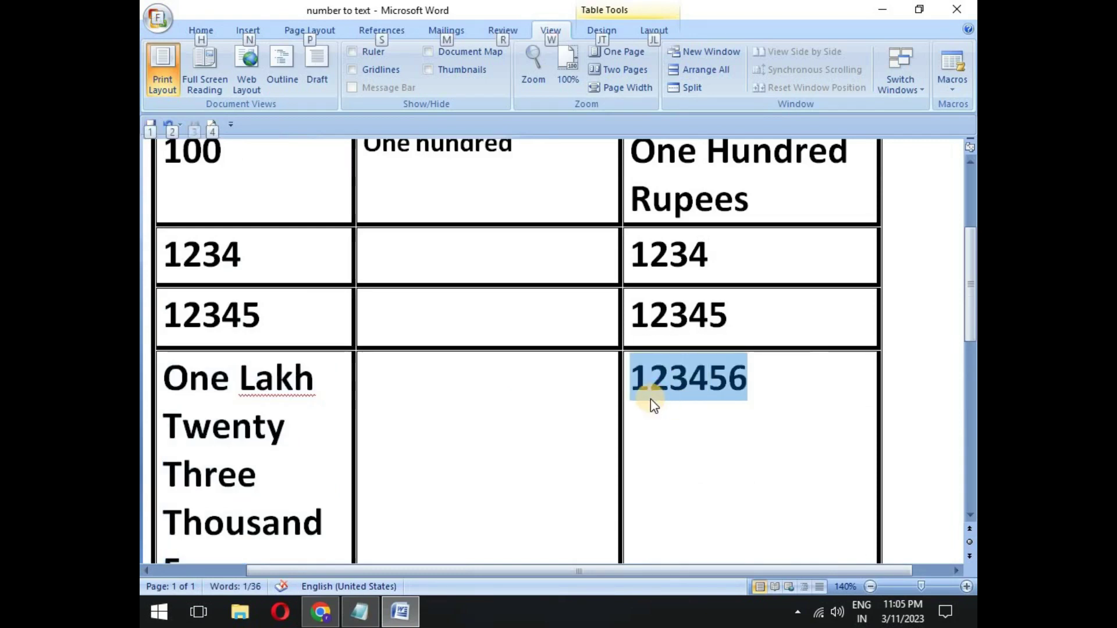
pyautogui.hotkey('alt', 'F8')
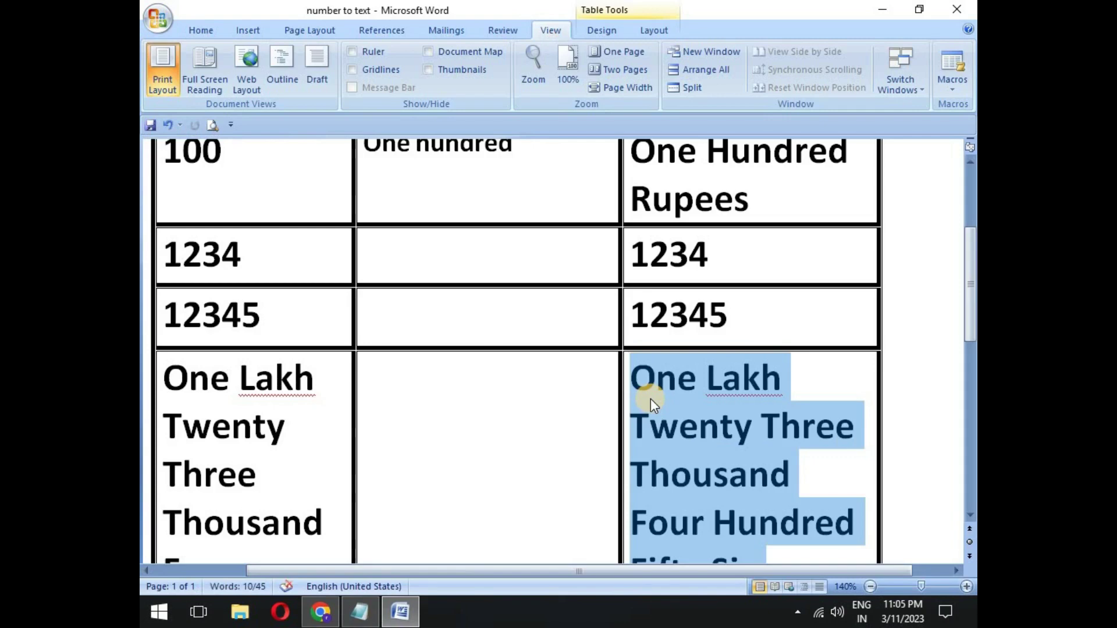
pyautogui.scroll(1, 650, 399)
pyautogui.scroll(1, 634, 395)
pyautogui.scroll(-1, 621, 393)
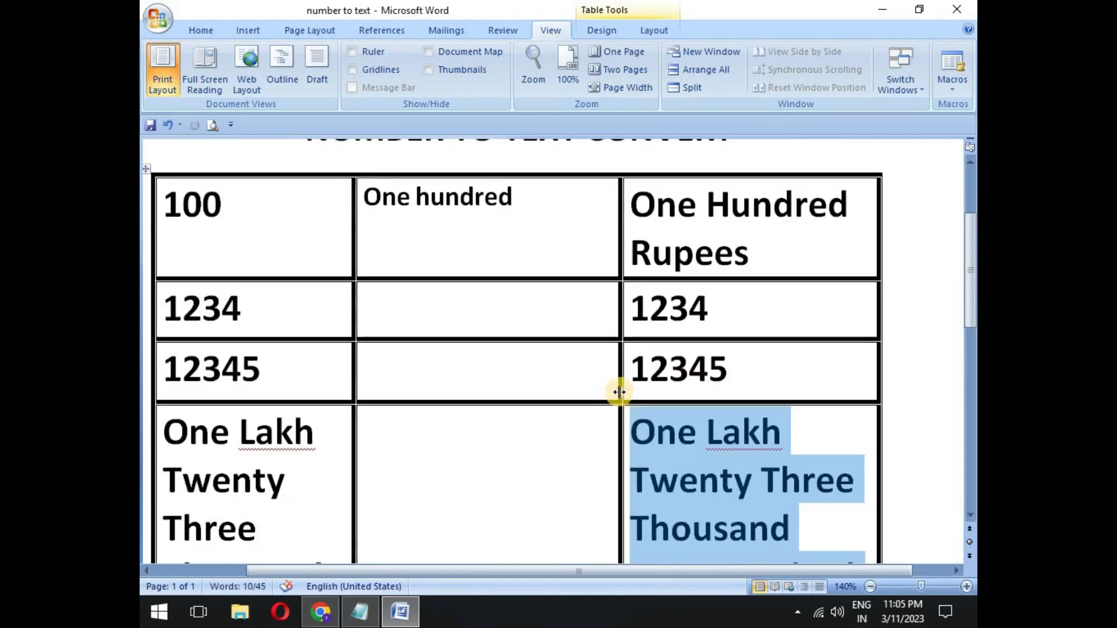
pyautogui.scroll(1, 619, 393)
pyautogui.click(431, 369)
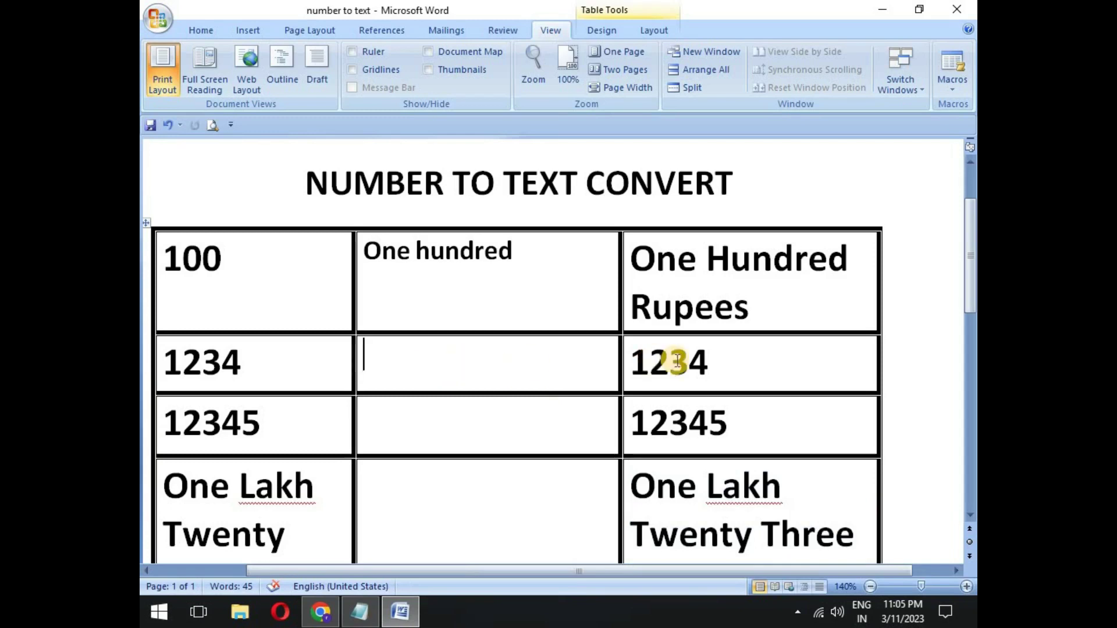
pyautogui.moveTo(711, 364); pyautogui.dragTo(625, 364)
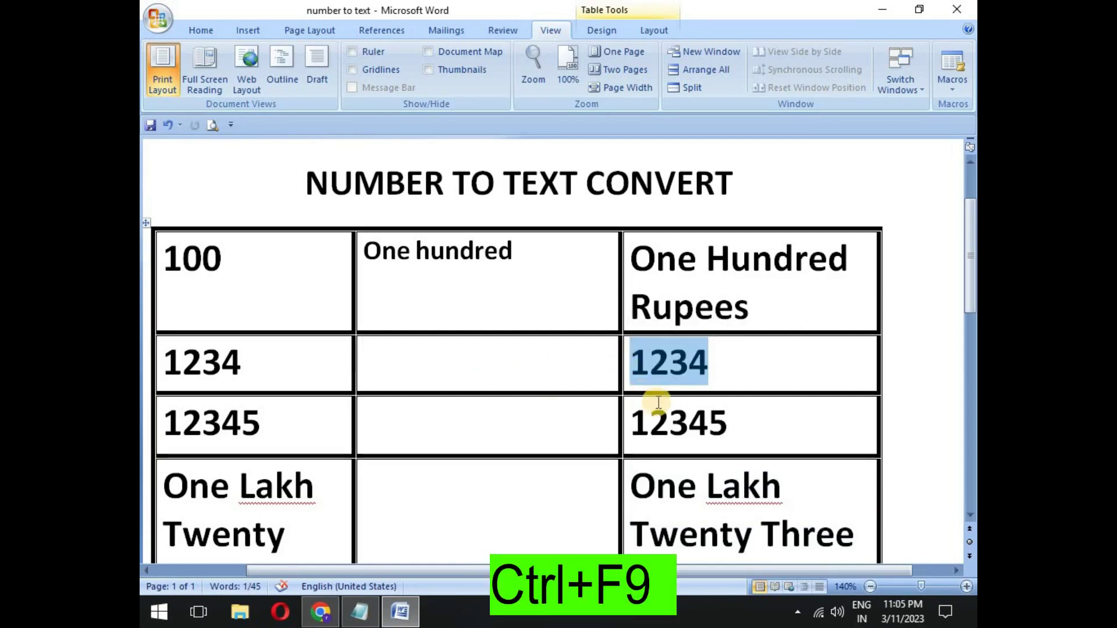
pyautogui.hotkey('ctrl', 'F9')
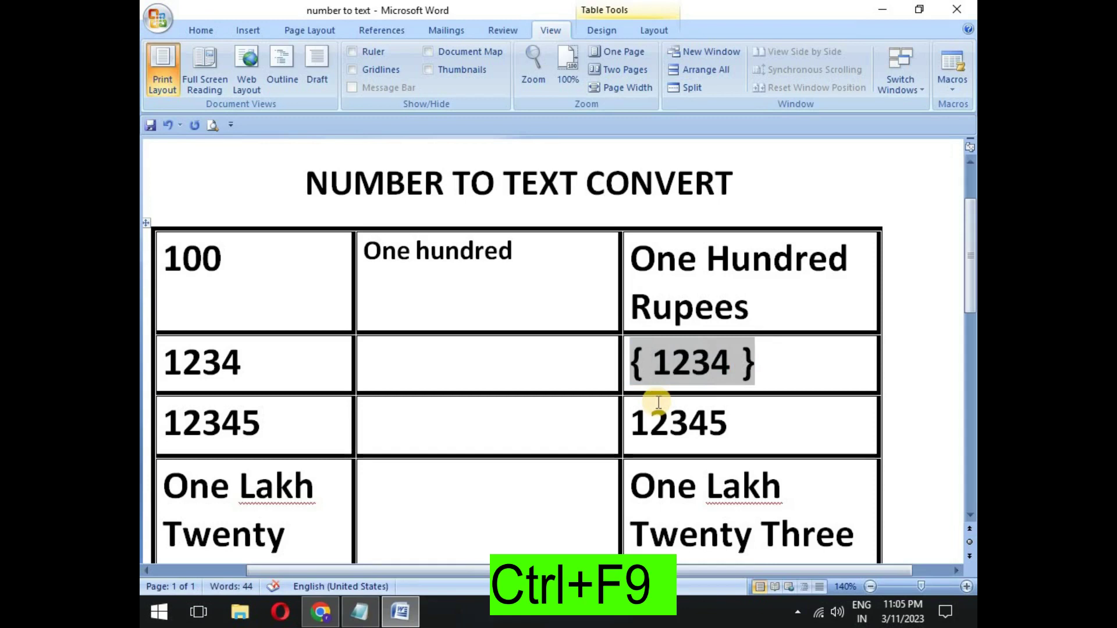
pyautogui.write('=')
pyautogui.press('Right')
pyautogui.press('Right')
pyautogui.press('Right')
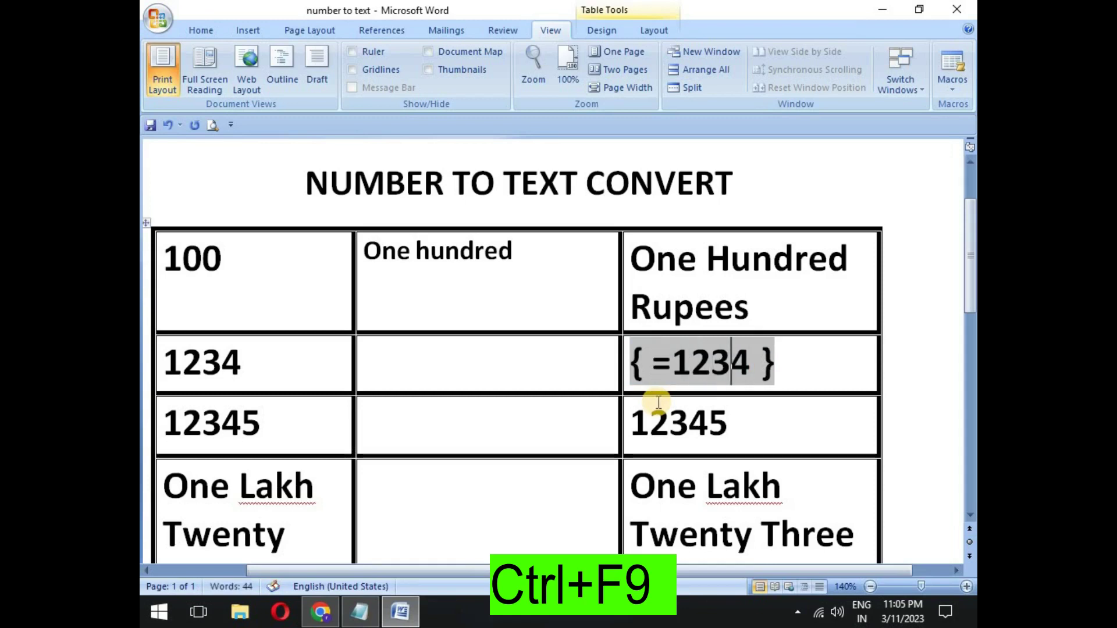
pyautogui.press('Right')
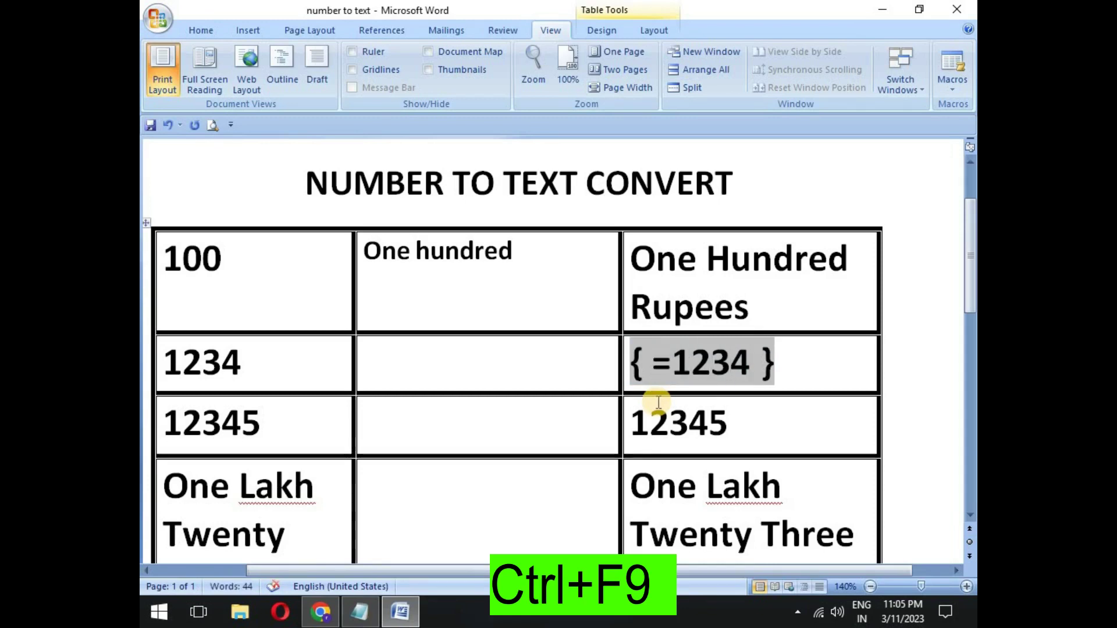
pyautogui.write('\\*')
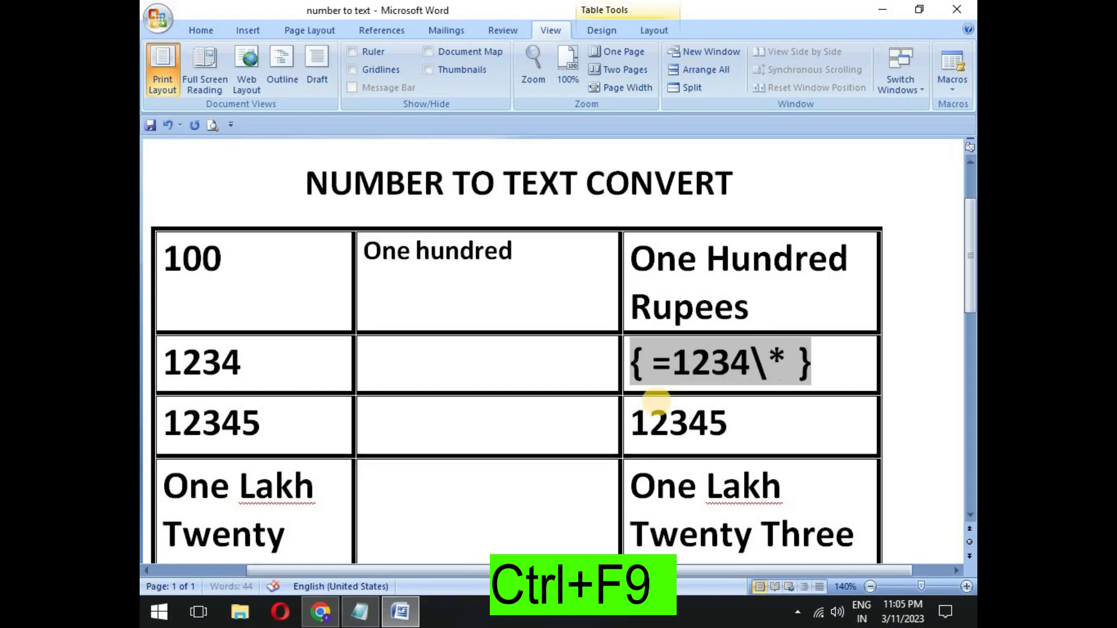
pyautogui.write('c')
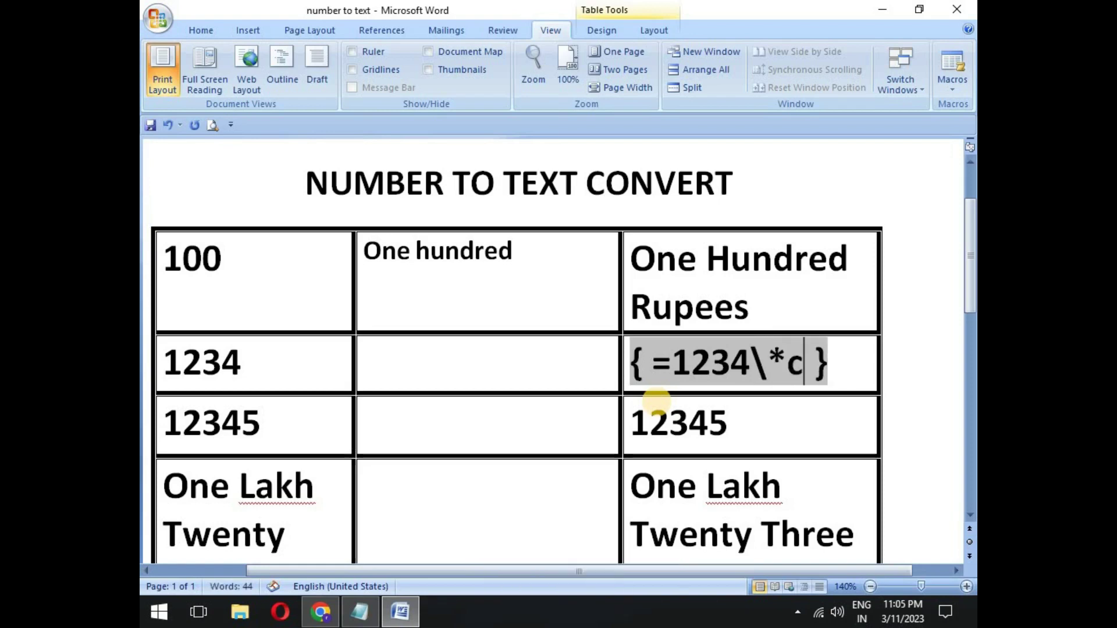
pyautogui.write('ardtex')
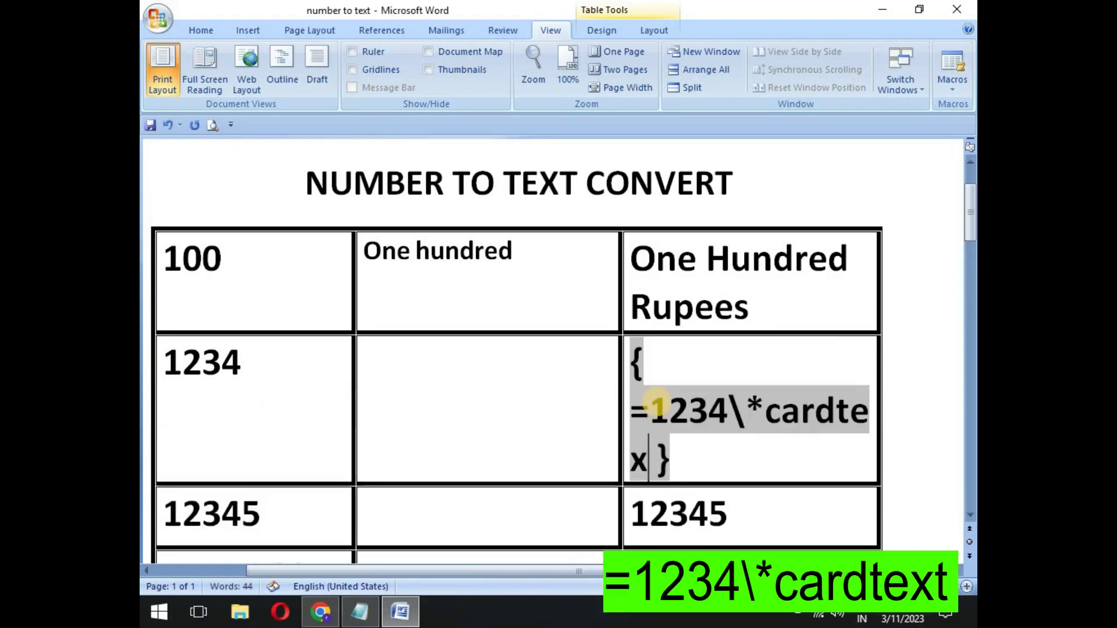
pyautogui.write('t')
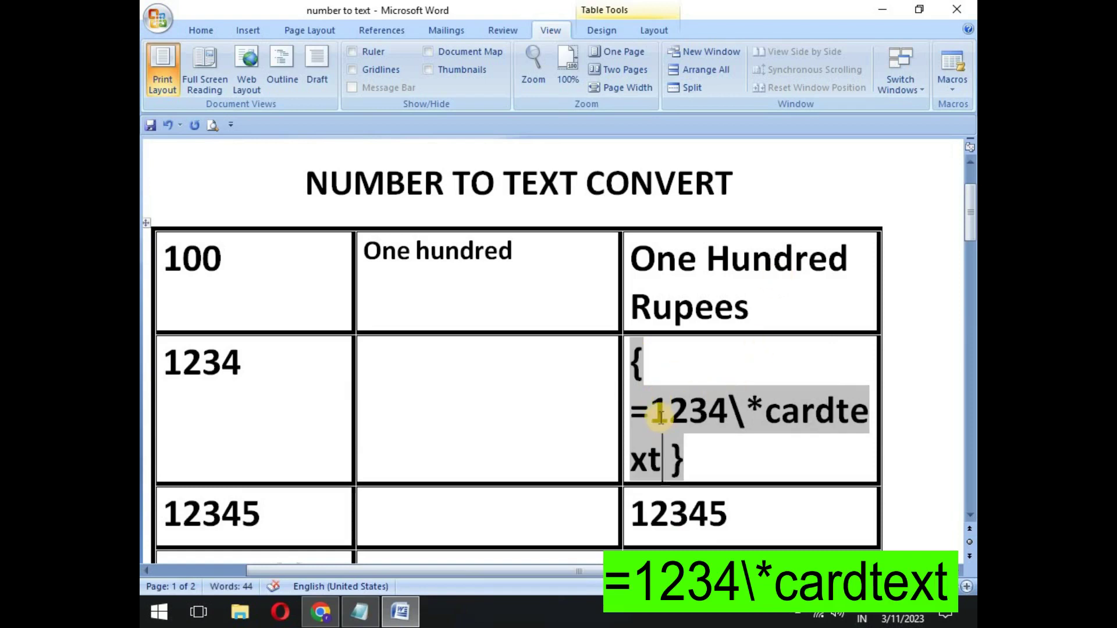
pyautogui.rightClick(658, 417)
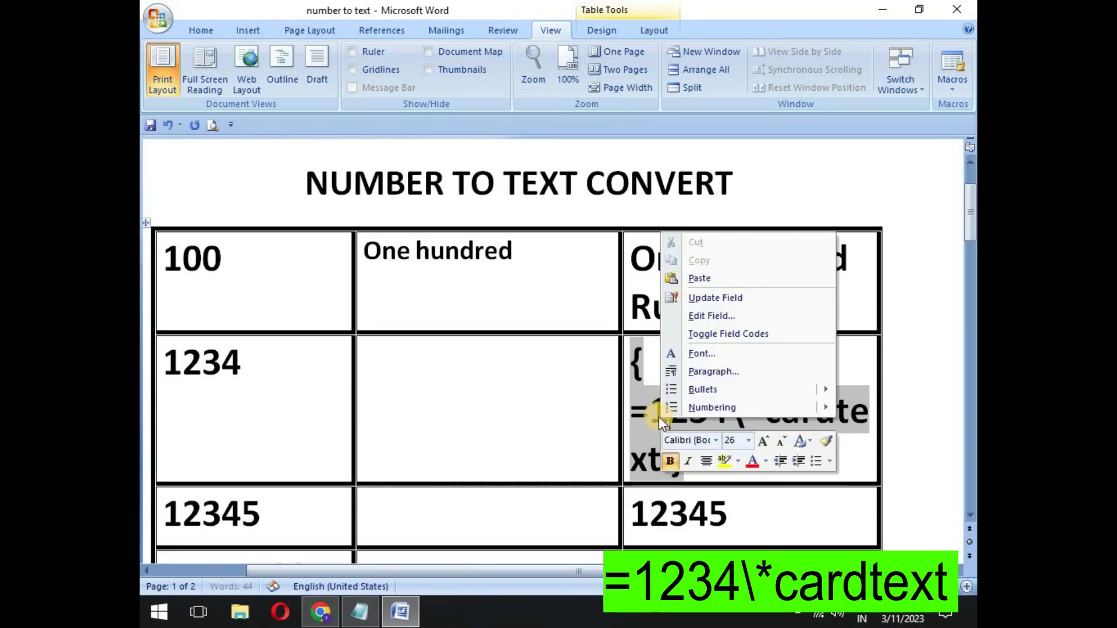
pyautogui.click(715, 298)
pyautogui.scroll(-1, 690, 395)
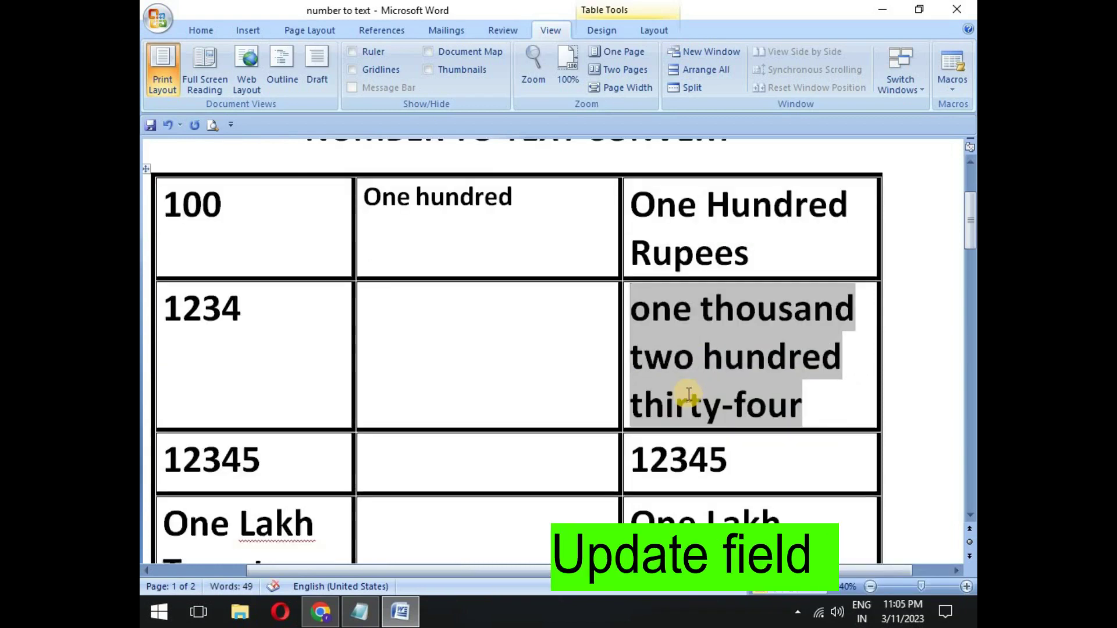
pyautogui.moveTo(633, 308); pyautogui.dragTo(819, 403)
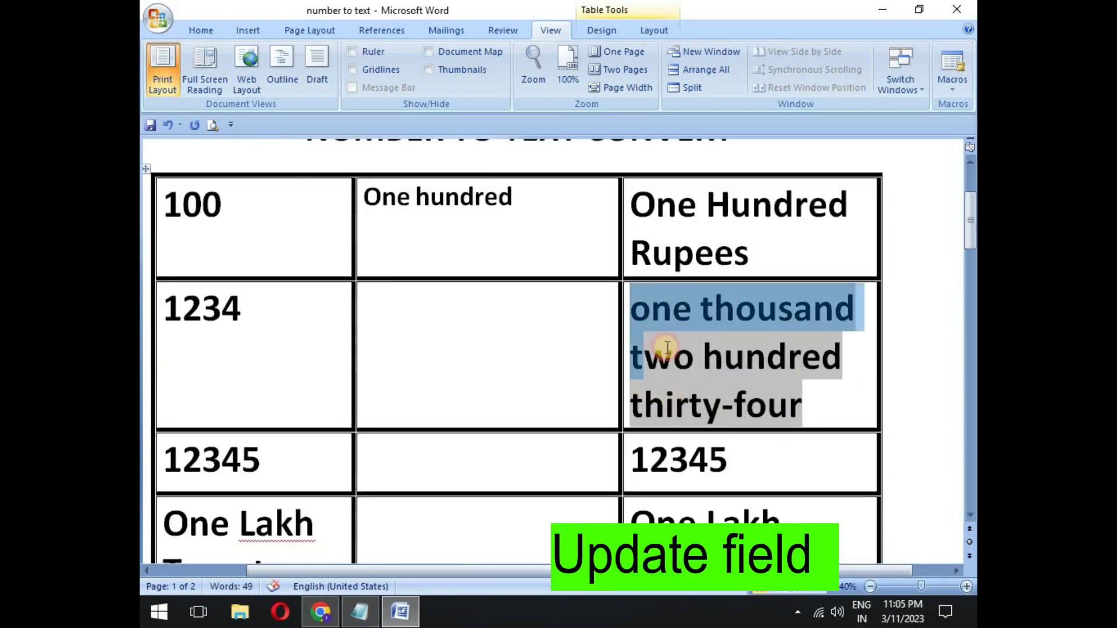
pyautogui.scroll(-1, 820, 404)
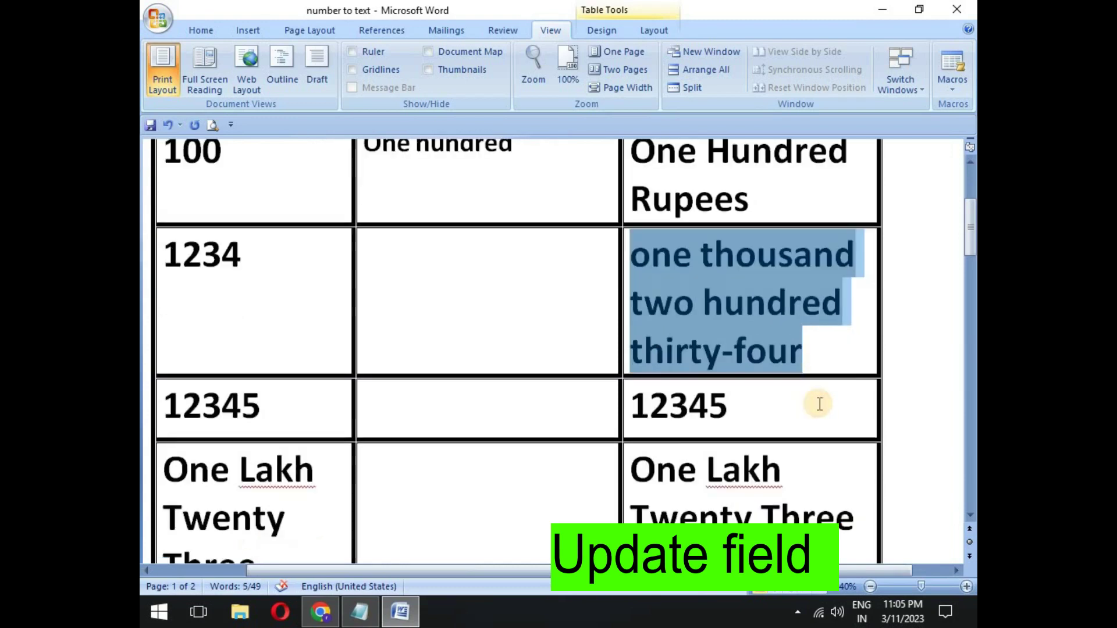
pyautogui.scroll(1, 819, 403)
pyautogui.click(698, 357)
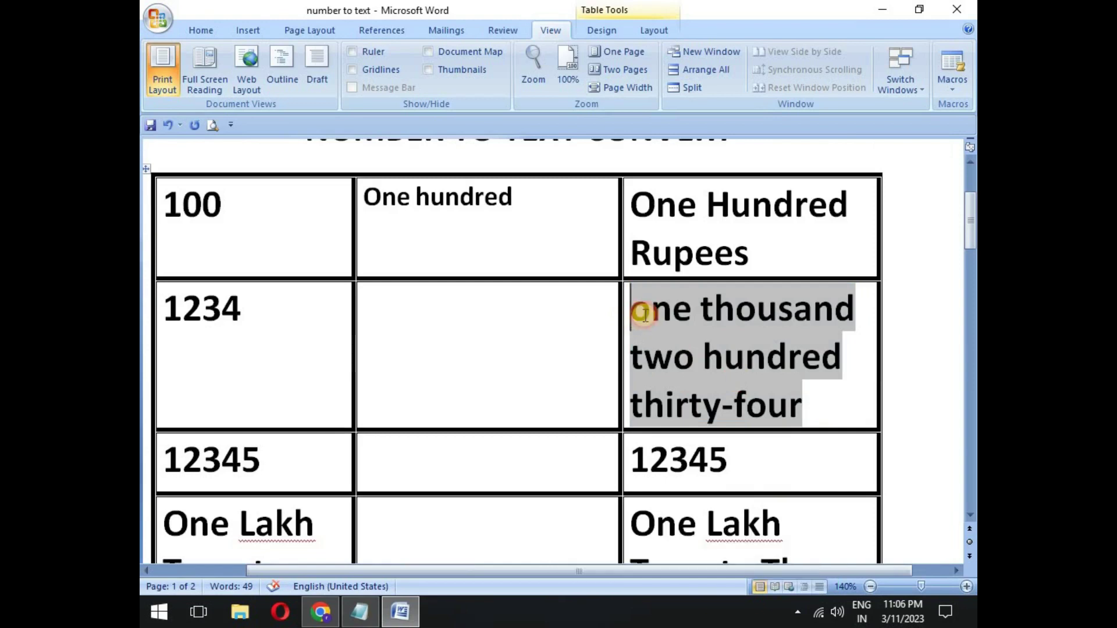
pyautogui.moveTo(631, 314); pyautogui.dragTo(638, 320)
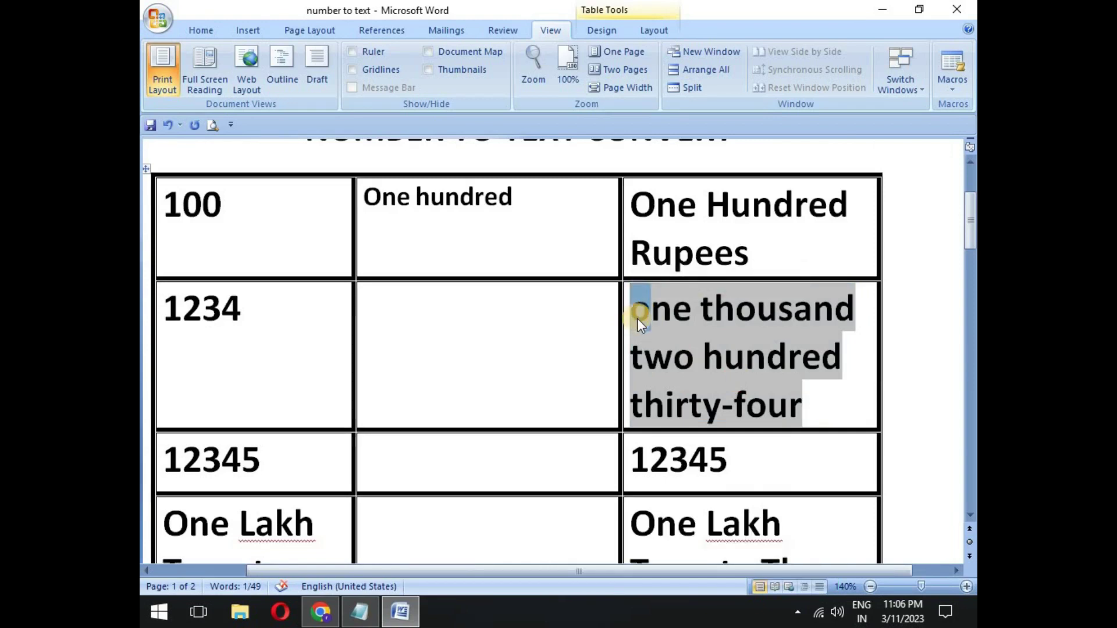
pyautogui.scroll(-1, 637, 319)
pyautogui.click(644, 352)
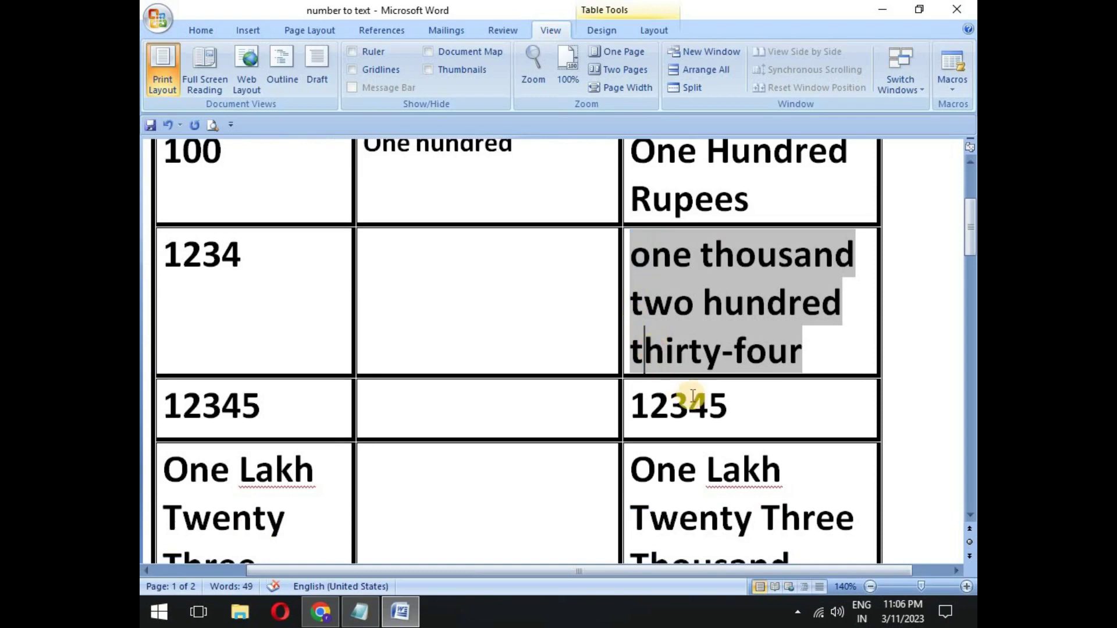
pyautogui.moveTo(727, 406); pyautogui.dragTo(659, 418)
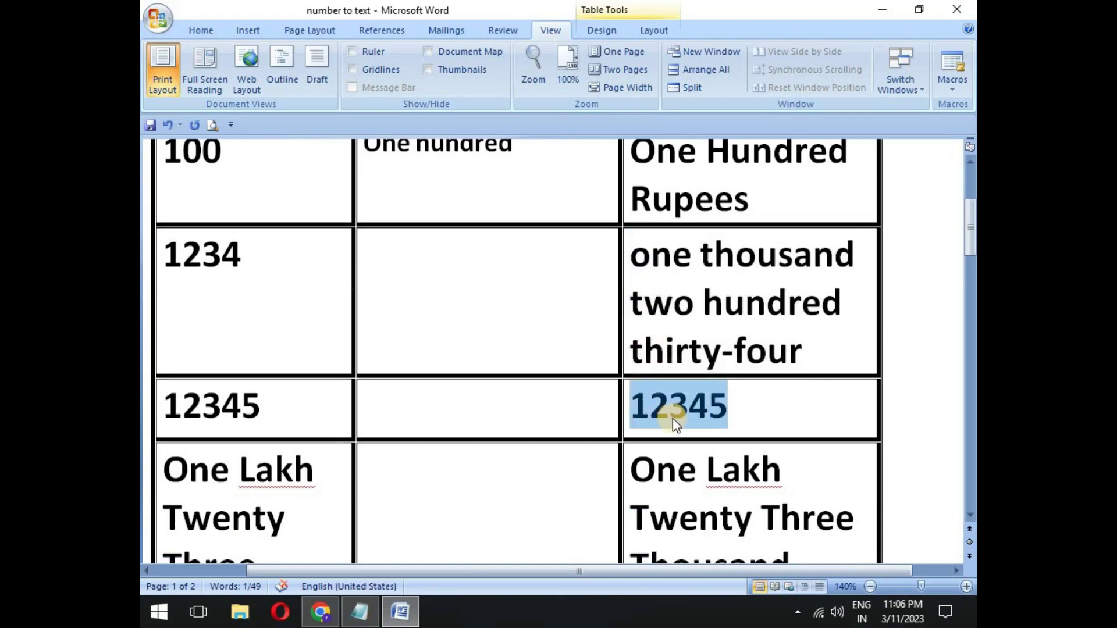
# Edit the 12345 field code to =12345\*cardtext\*caps.
pyautogui.hotkey('shift', 'F9')
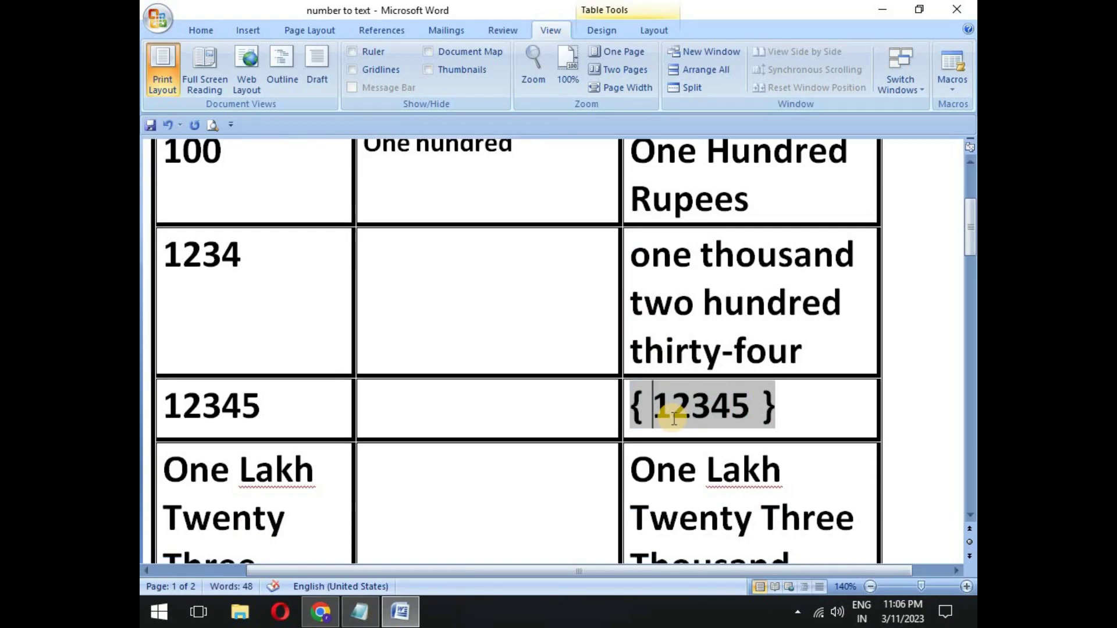
pyautogui.write('=')
pyautogui.press('Right')
pyautogui.press('Right')
pyautogui.press('Right')
pyautogui.press('Right')
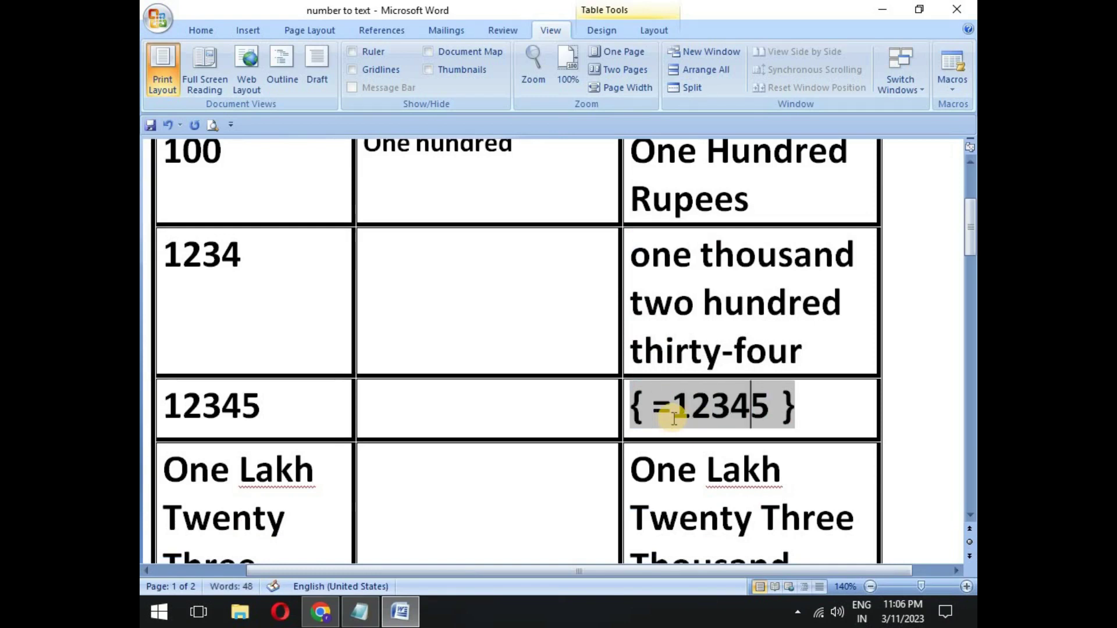
pyautogui.press('Right')
pyautogui.write('\\')
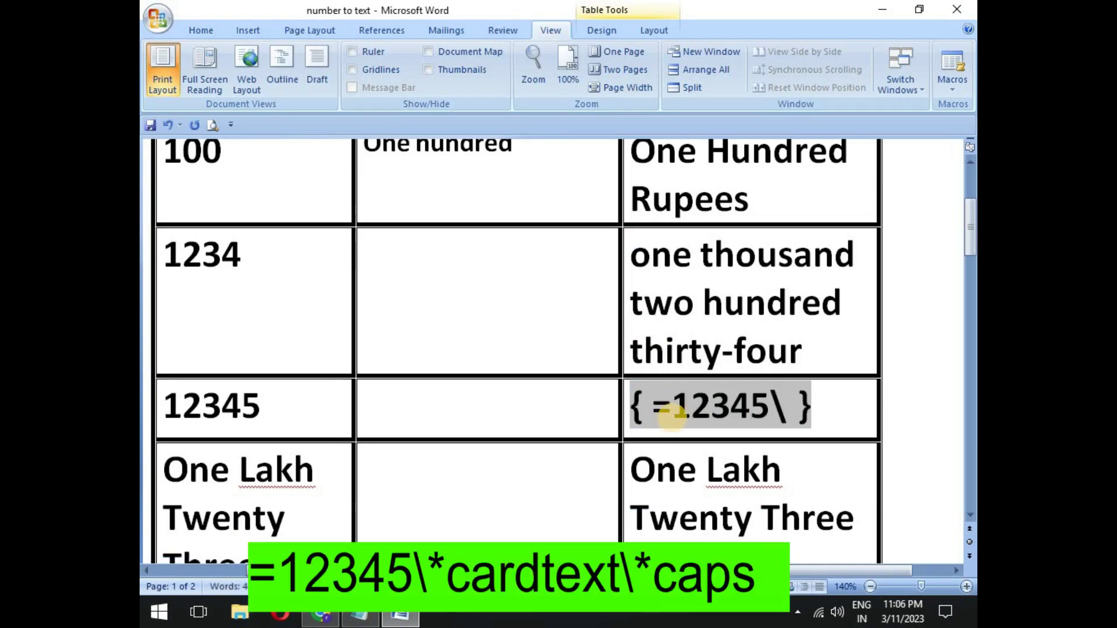
pyautogui.write('*')
pyautogui.write('card')
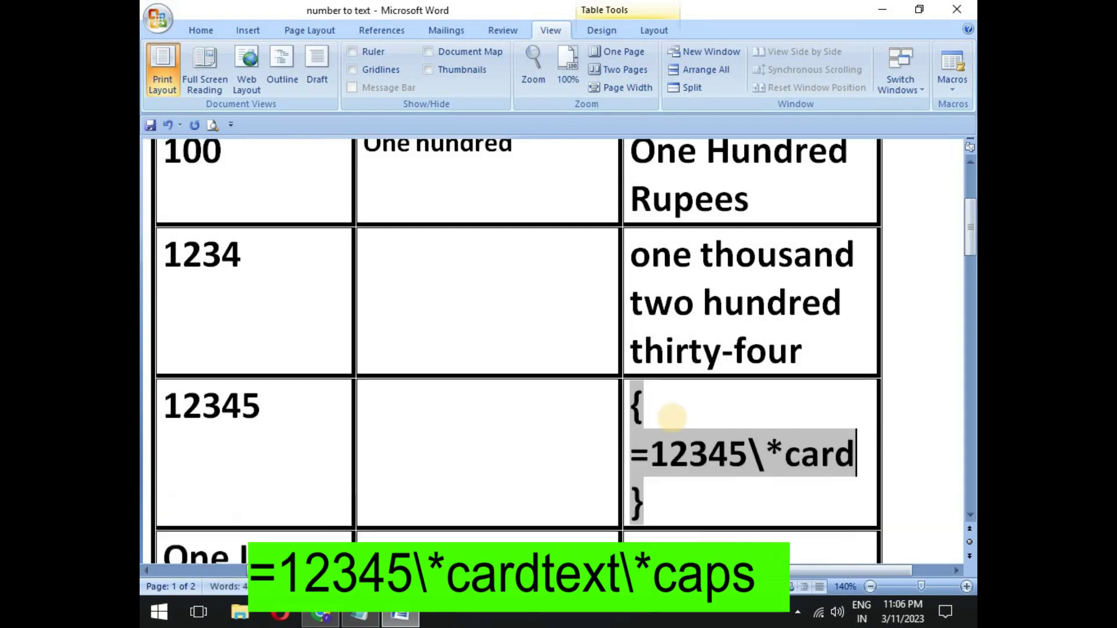
pyautogui.write('tes')
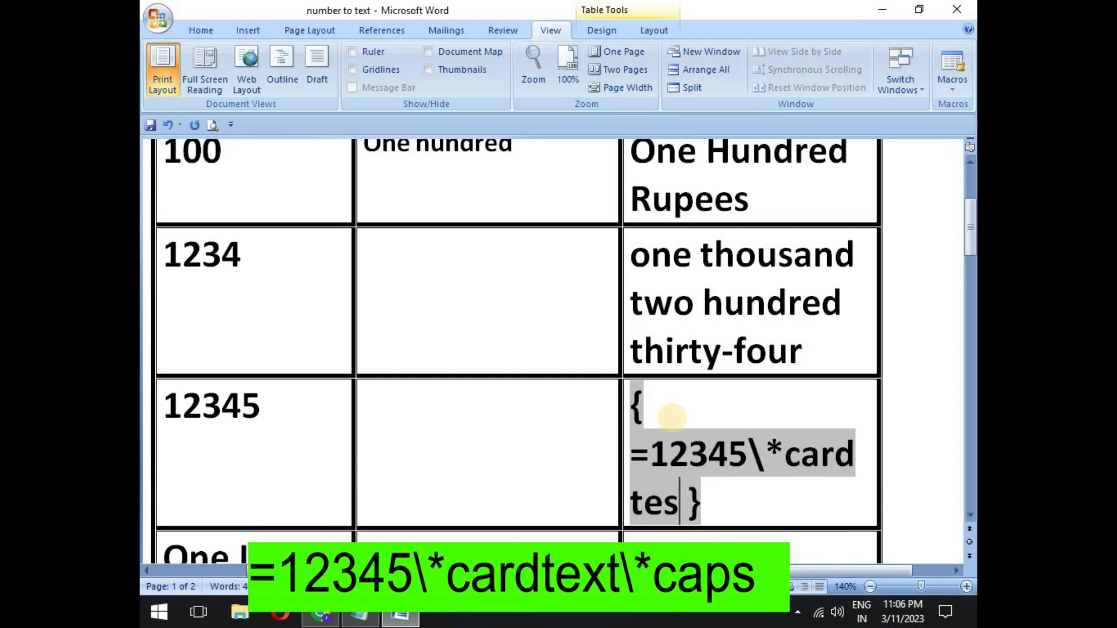
pyautogui.press('BackSpace')
pyautogui.write('xt')
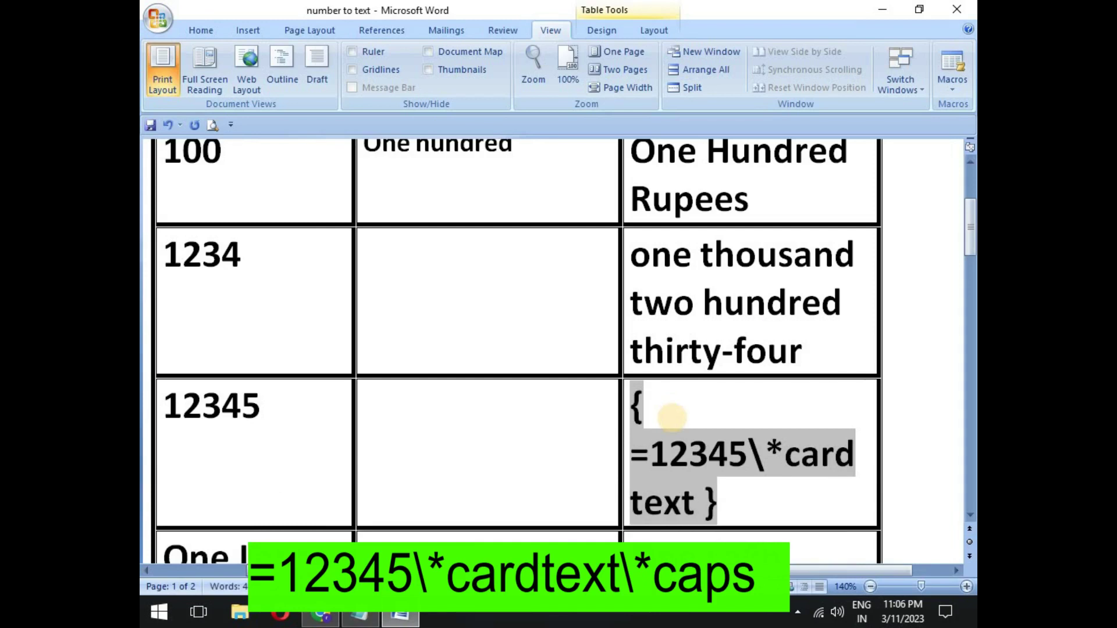
pyautogui.write('\\*')
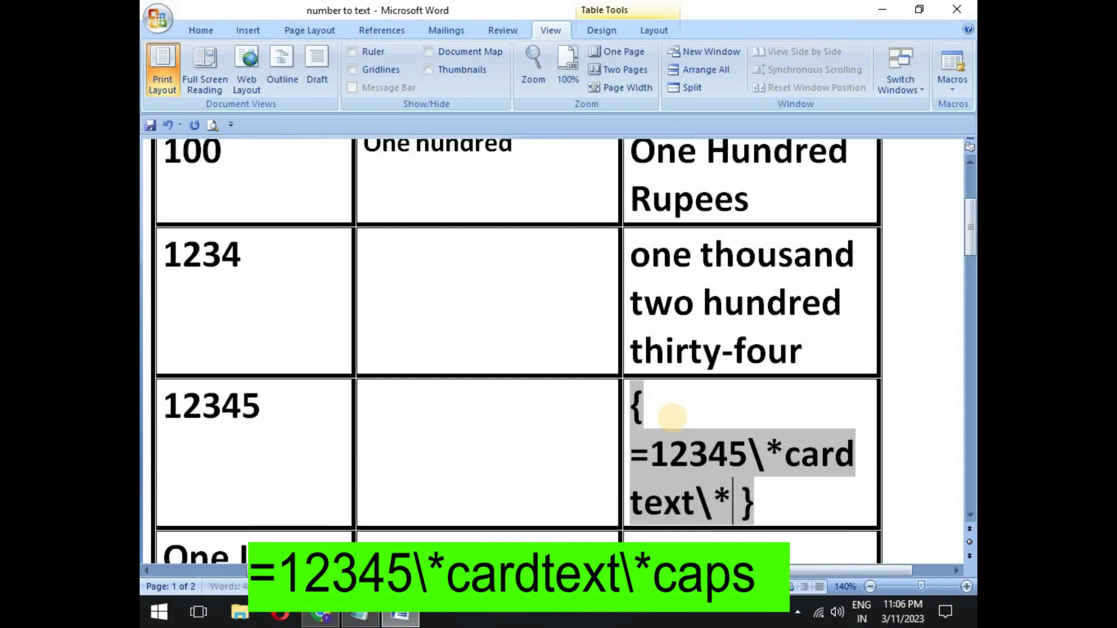
pyautogui.write('ca')
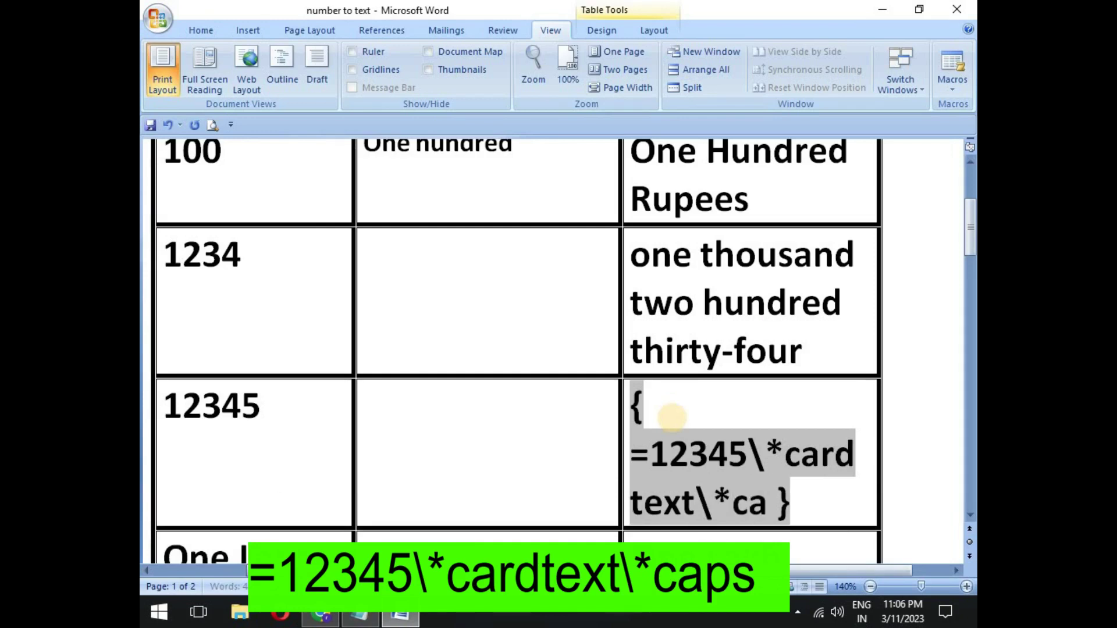
pyautogui.write('ps')
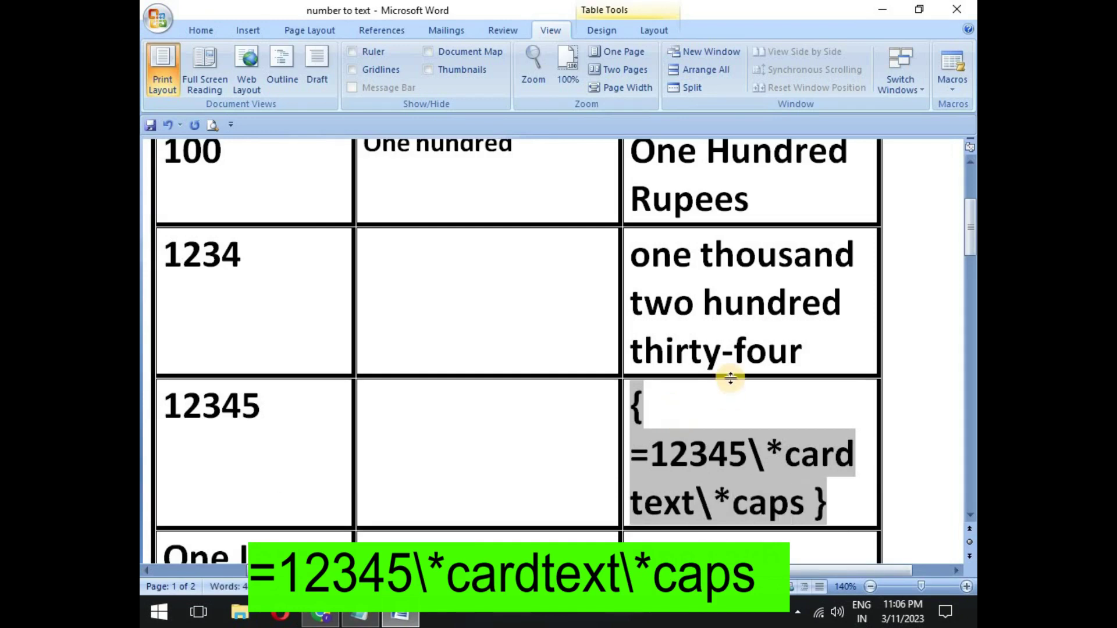
# Update the field so 12345 reads 'Twelve Thousand Three Hundred Forty-Five' in capitalised words.
pyautogui.scroll(-1, 675, 402)
pyautogui.rightClick(682, 393)
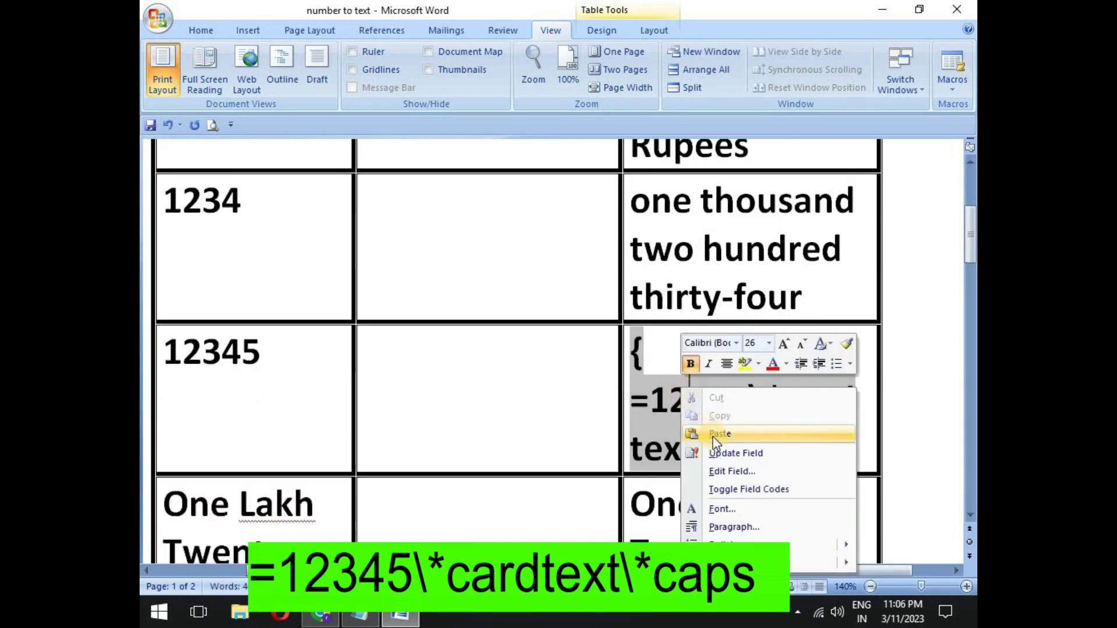
pyautogui.click(716, 453)
pyautogui.scroll(-1, 675, 448)
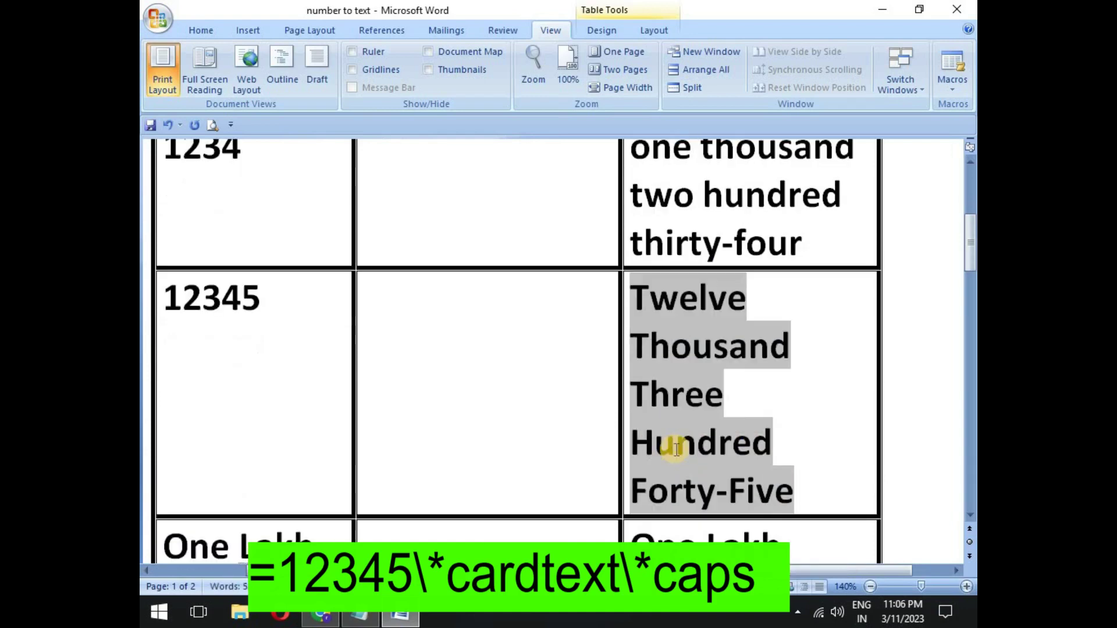
pyautogui.click(638, 299)
pyautogui.moveTo(638, 298); pyautogui.dragTo(633, 295)
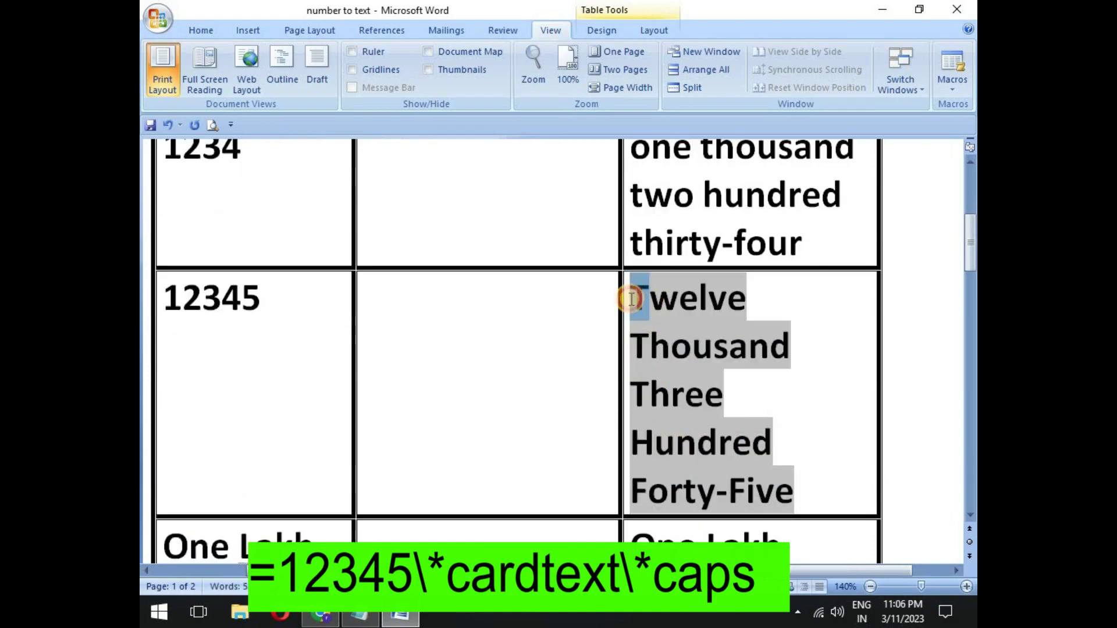
pyautogui.moveTo(645, 344); pyautogui.dragTo(624, 348)
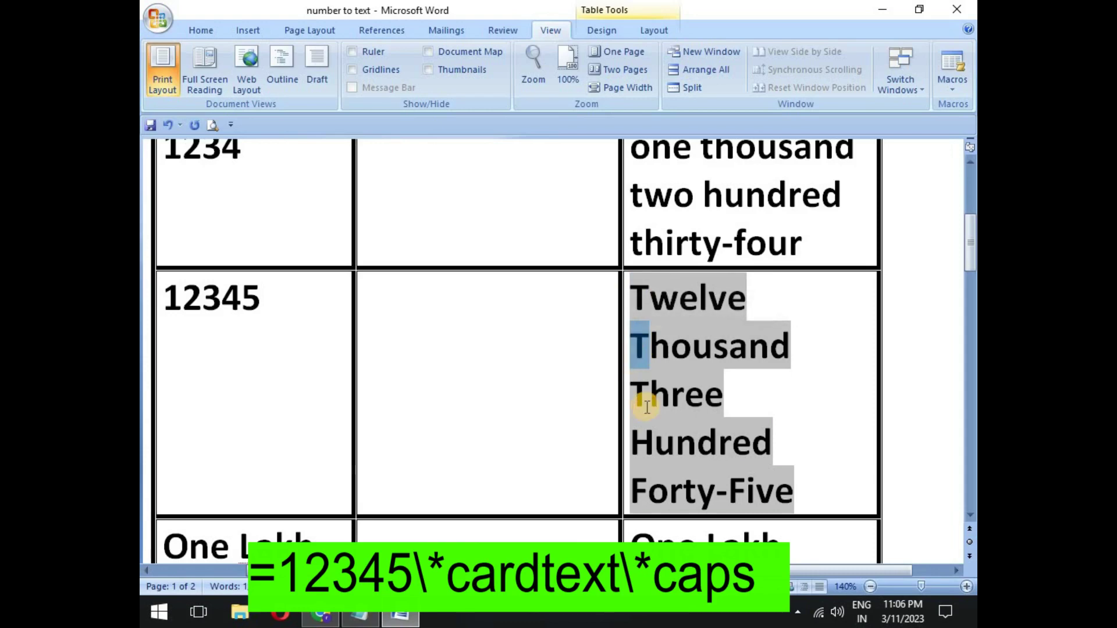
pyautogui.scroll(-2, 644, 407)
pyautogui.scroll(2, 645, 406)
pyautogui.scroll(1, 645, 406)
pyautogui.scroll(2, 646, 407)
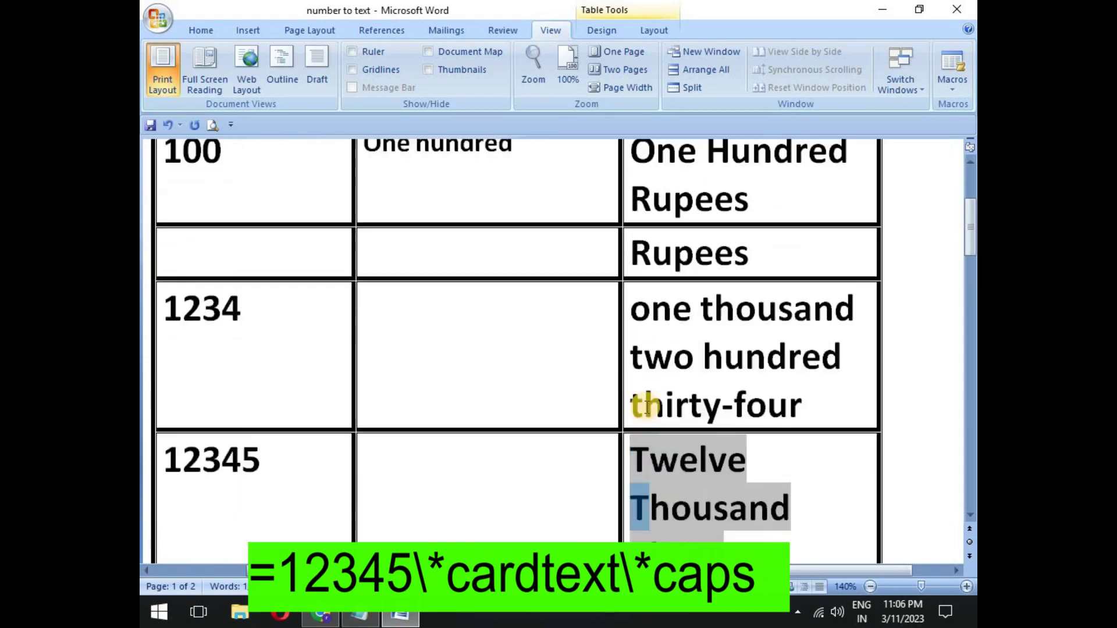
pyautogui.scroll(2, 645, 407)
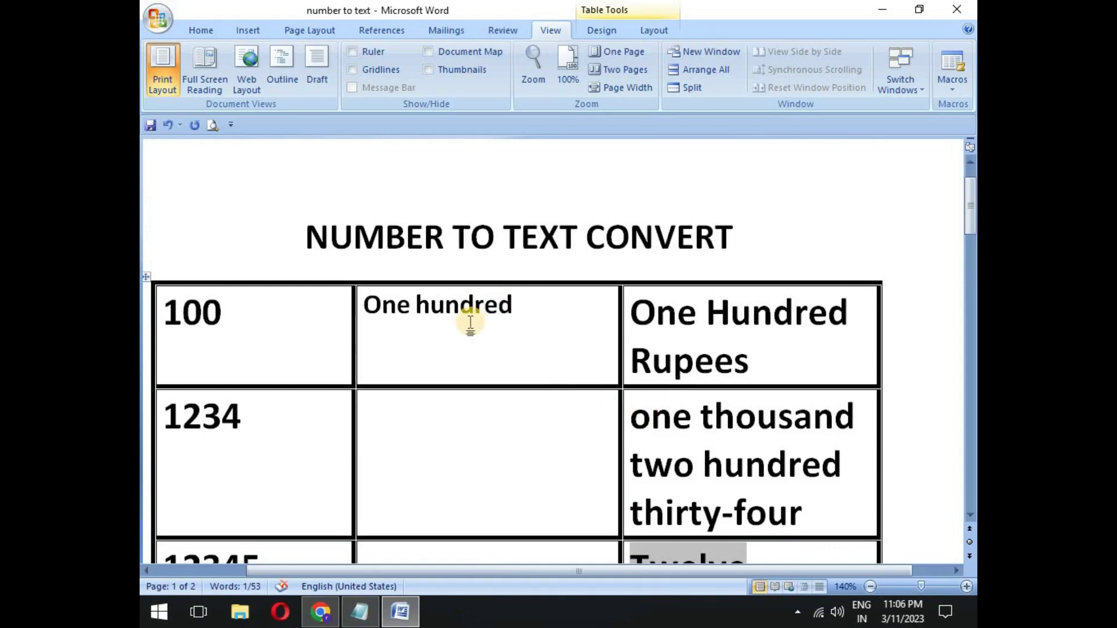
pyautogui.scroll(-1, 470, 323)
pyautogui.scroll(-2, 471, 323)
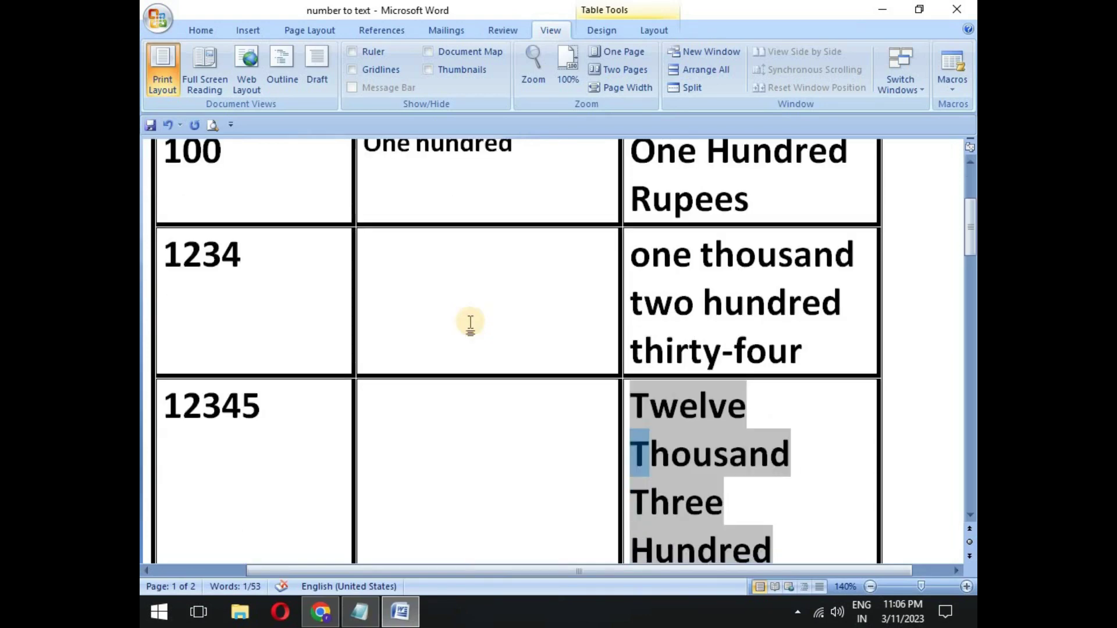
pyautogui.scroll(-2, 470, 323)
pyautogui.scroll(-1, 470, 323)
pyautogui.scroll(-4, 470, 323)
pyautogui.scroll(-4, 472, 321)
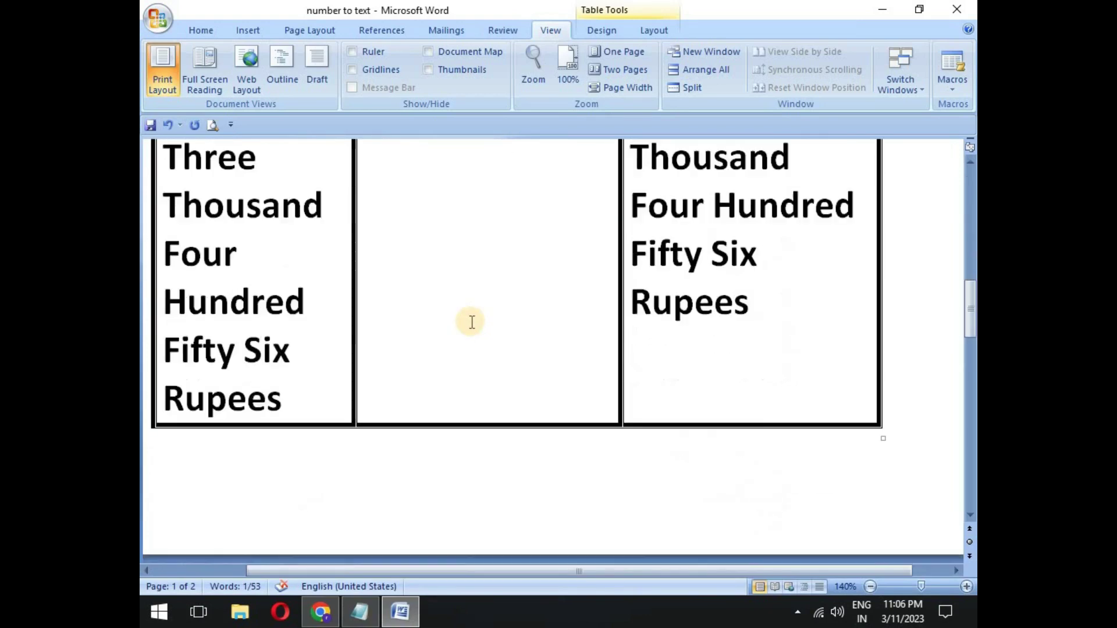
pyautogui.scroll(-4, 472, 322)
pyautogui.scroll(8, 472, 322)
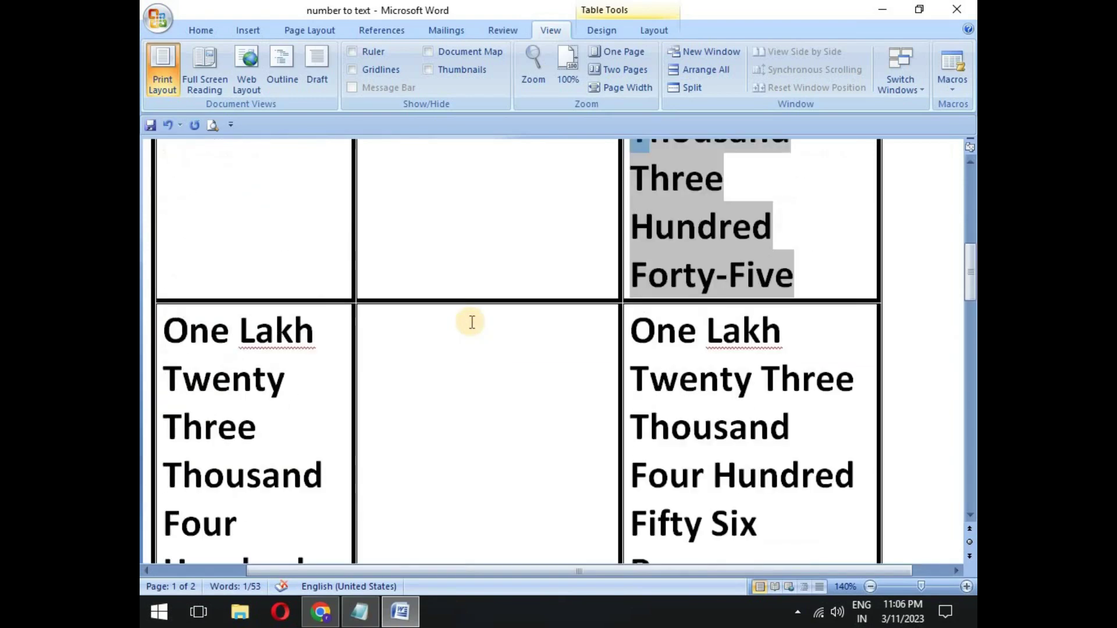
pyautogui.scroll(2, 470, 323)
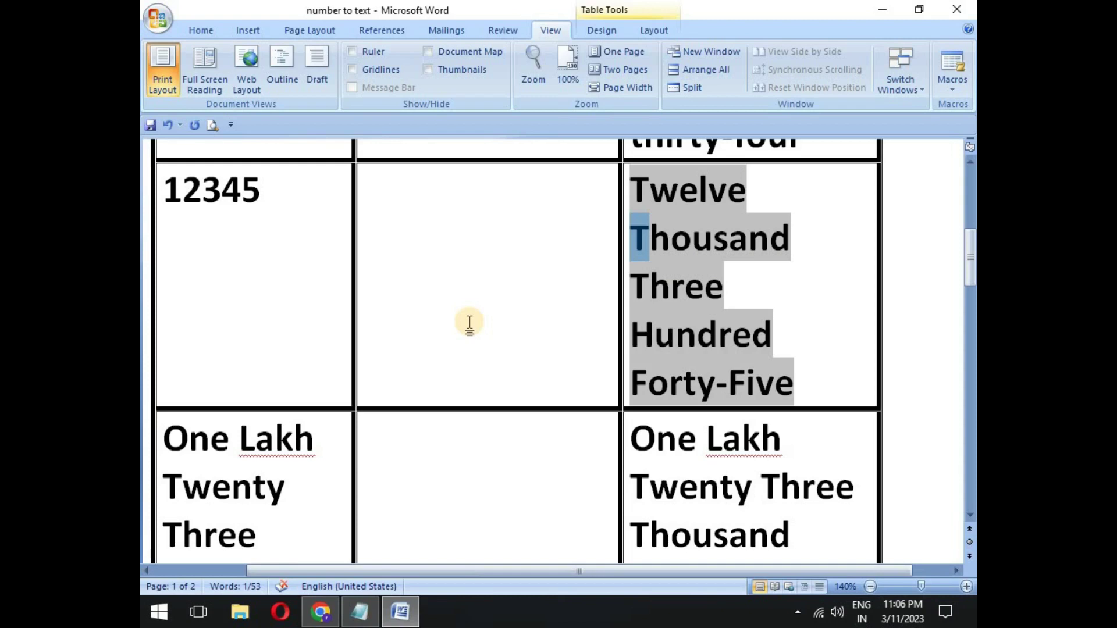
pyautogui.scroll(2, 470, 323)
pyautogui.scroll(4, 463, 335)
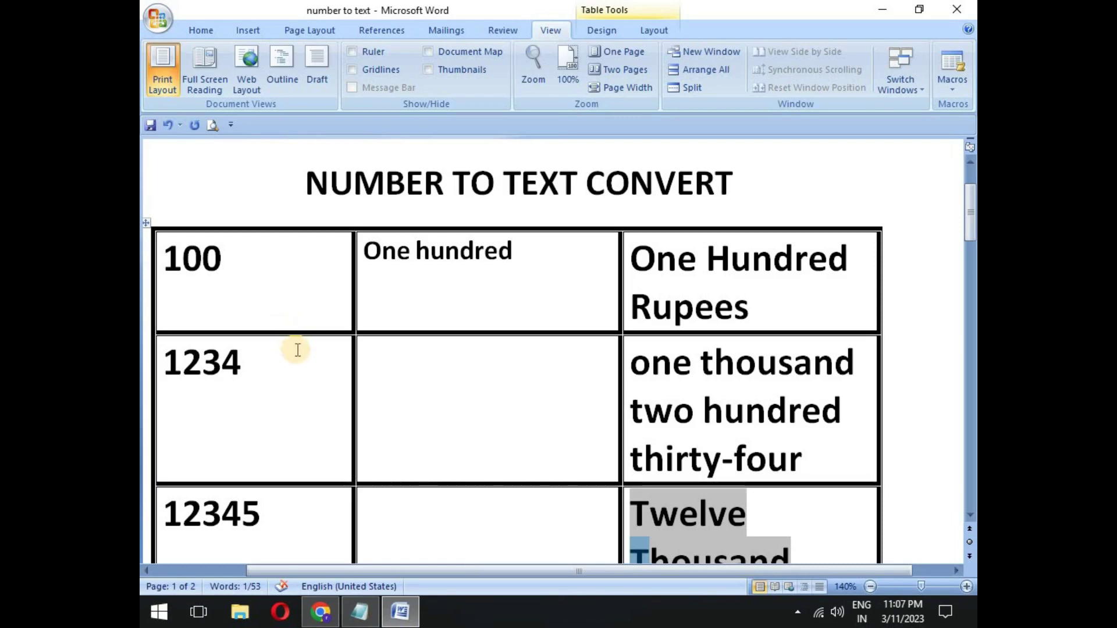
pyautogui.scroll(-3, 297, 350)
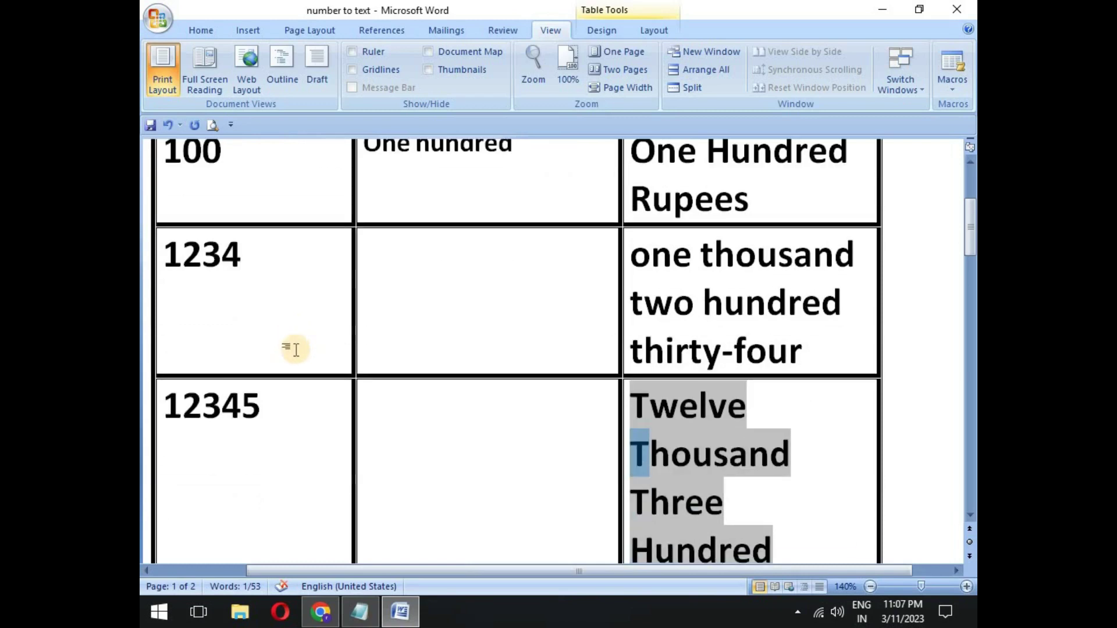